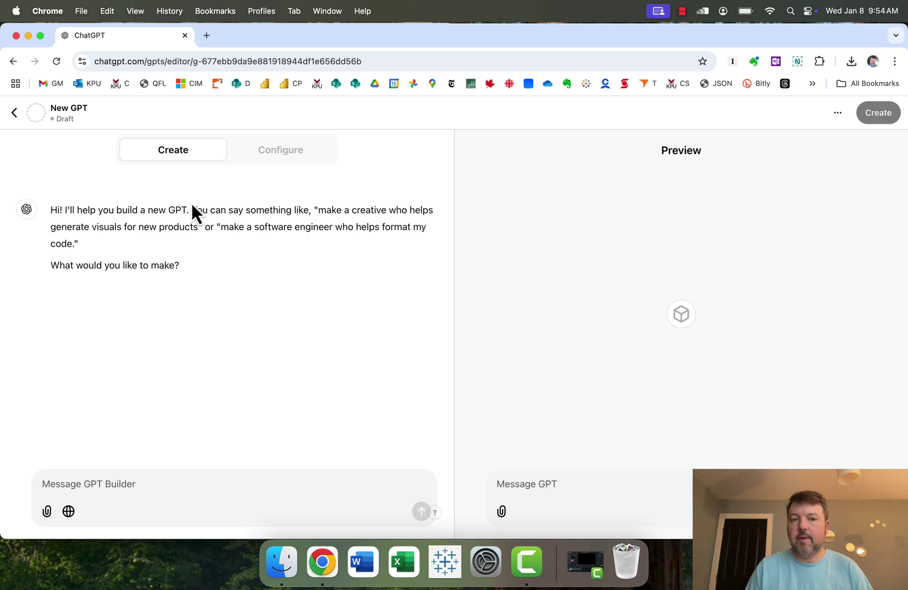
Attach 00 - All DV Handouts.pdf and ask the builder to make a 'tutor bot' for your students
right_click(180, 479)
left_click(134, 487)
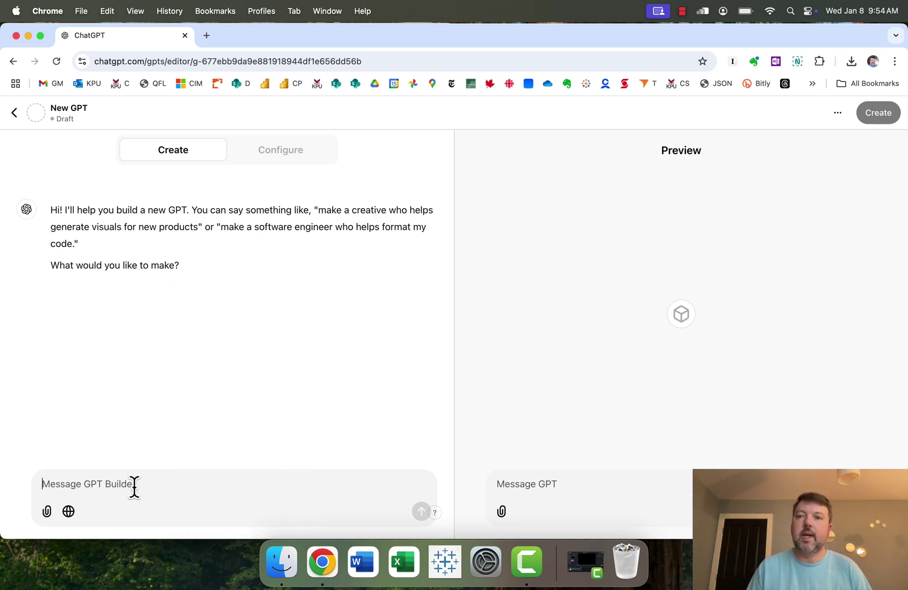
left_click(48, 512)
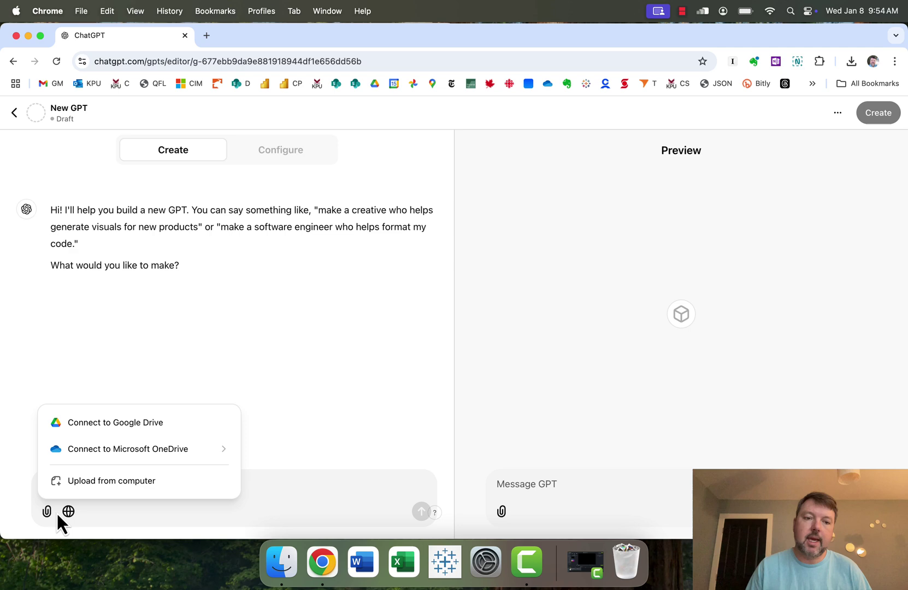
left_click(79, 485)
double_click(368, 210)
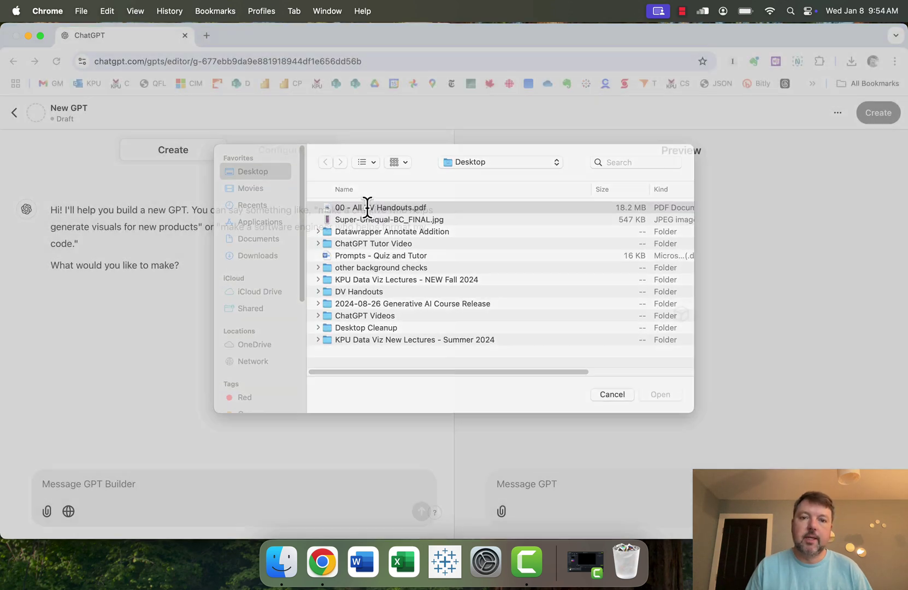
left_click(143, 487)
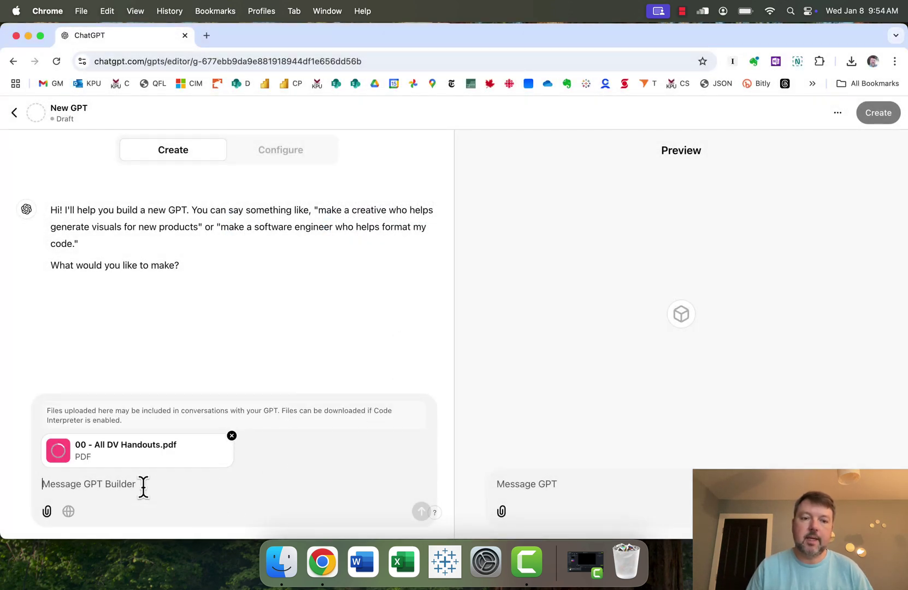
type("I would like you to make a '")
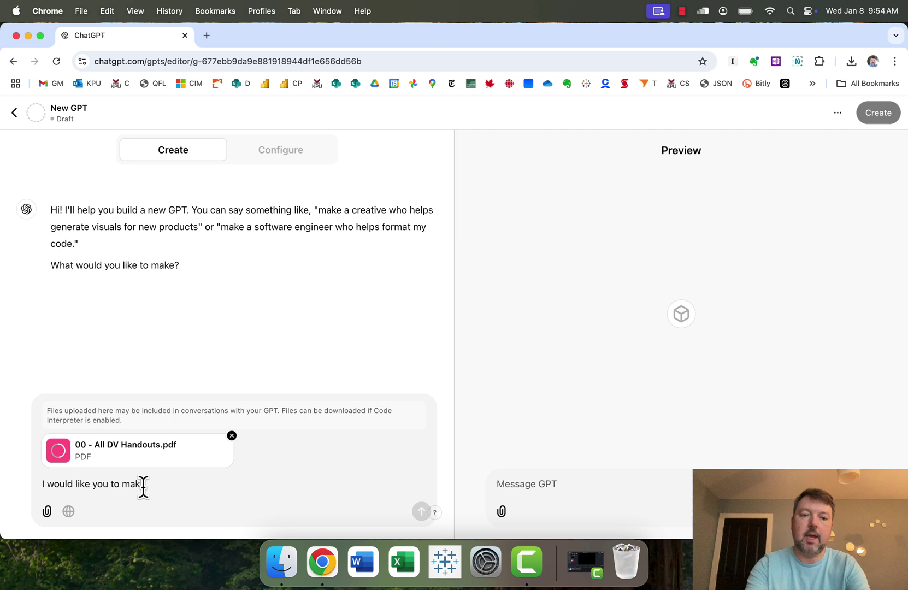
type("t")
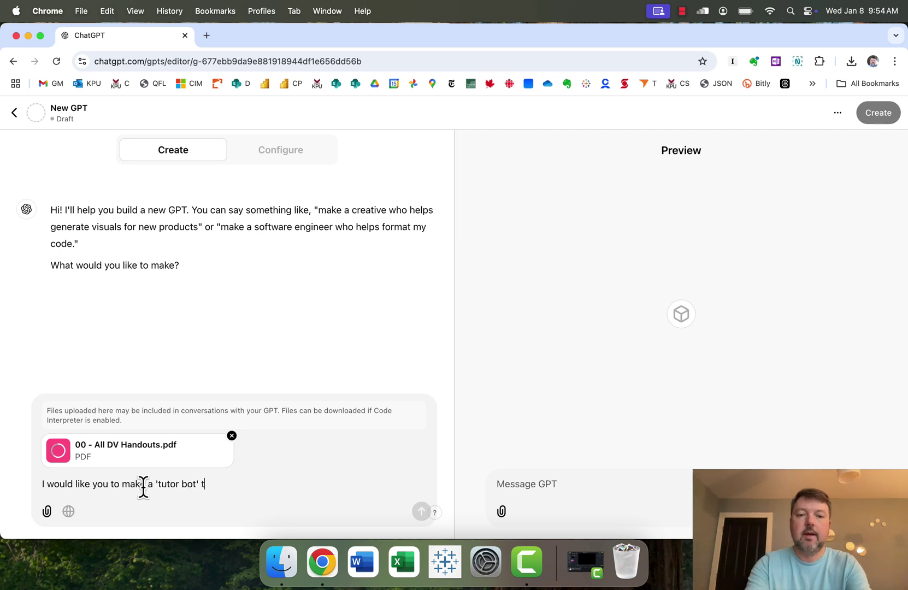
key("BackSpace")
type("for my students that will a")
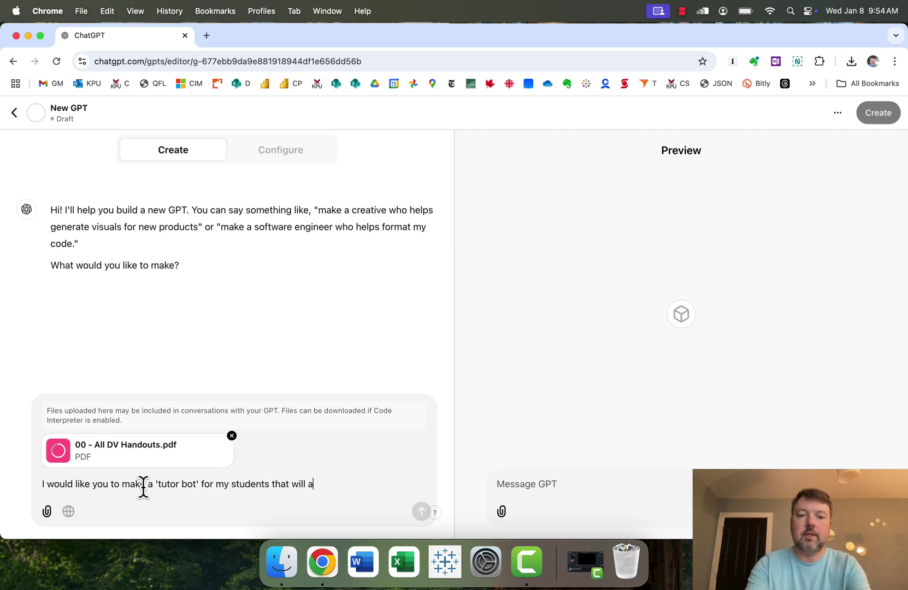
type("nswer questions about my D")
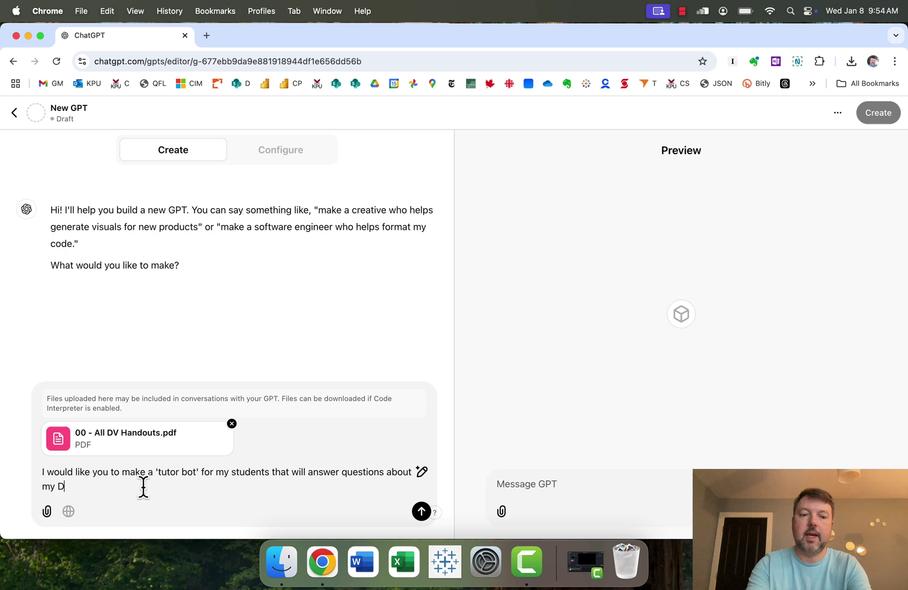
type("ata Visualization course base")
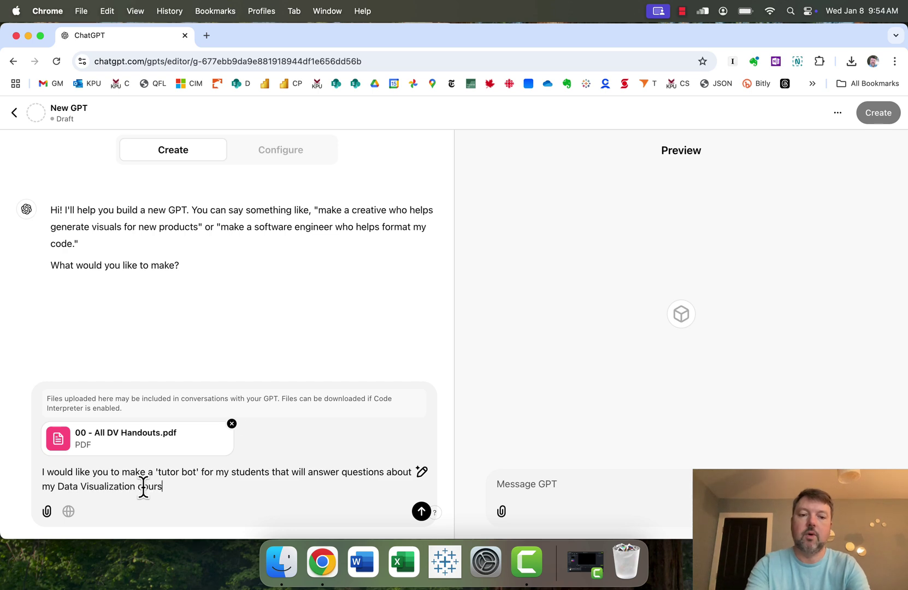
type("d on the attached handouts.")
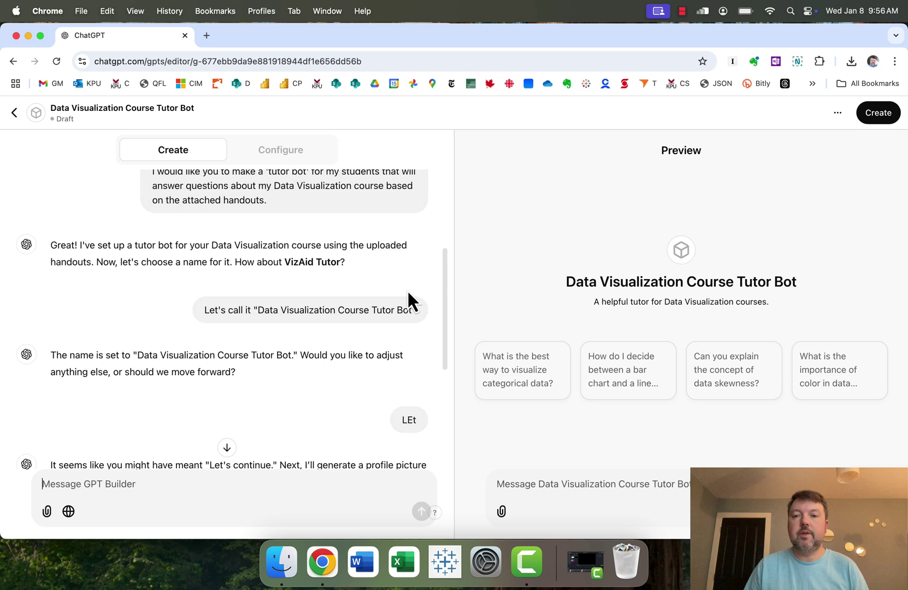
Approve the generated profile picture with 'That's fine.' and reply 'It ask for clarification'
scroll(408, 291, "down", 5)
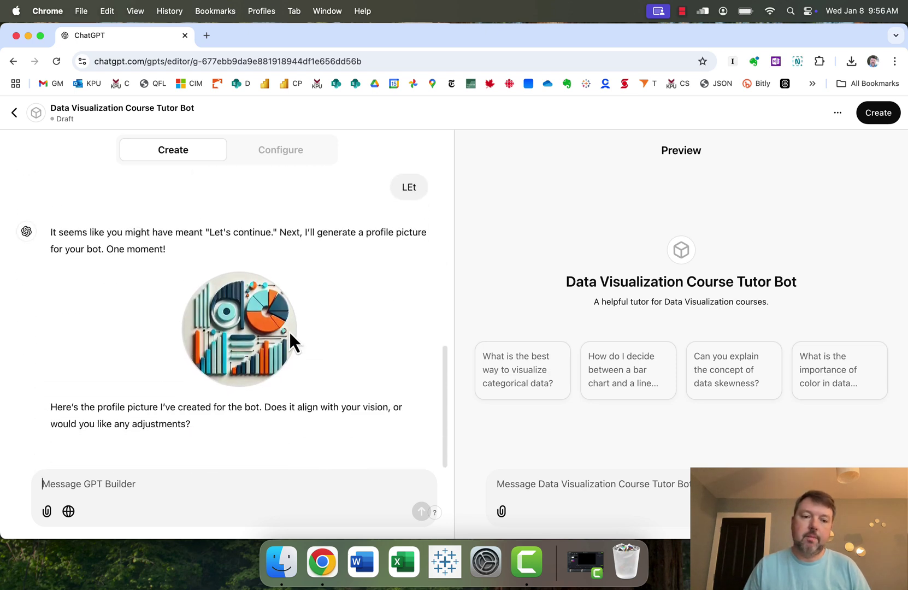
type("That's fine.")
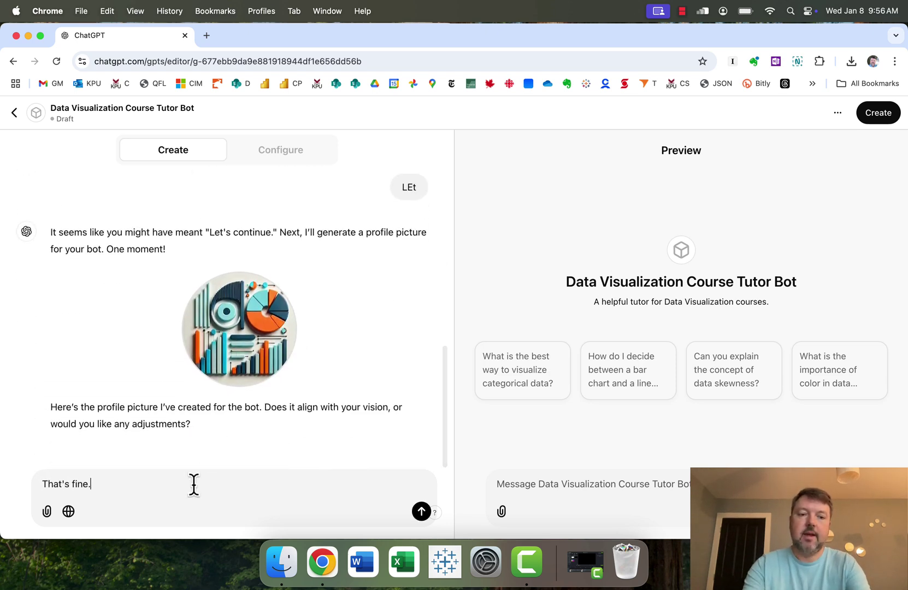
key("Return")
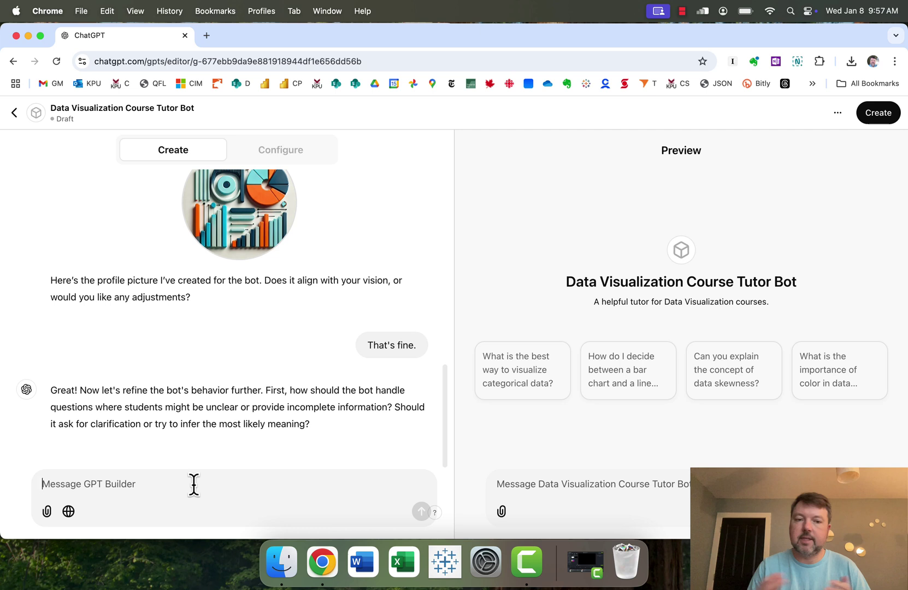
type("It as")
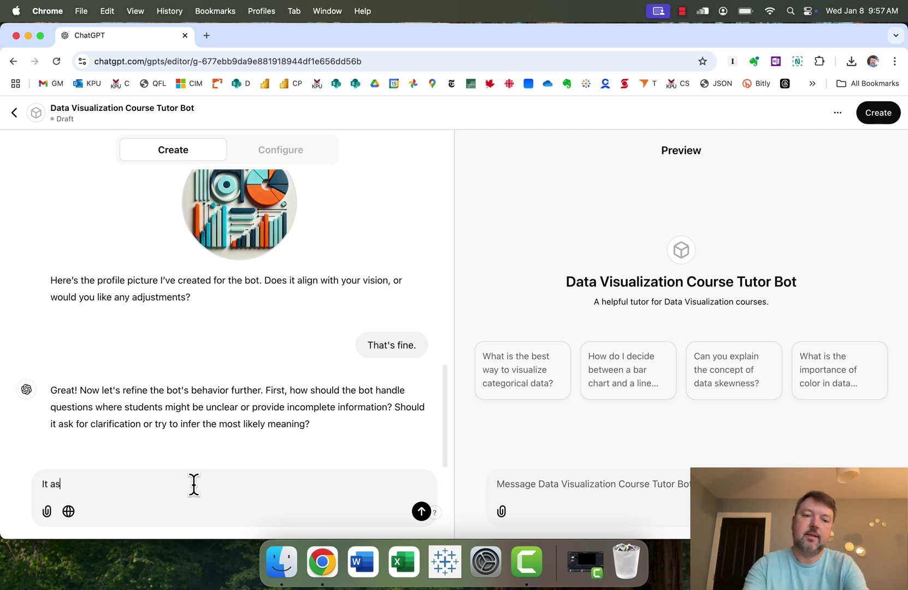
type("k for clarification")
key("Return")
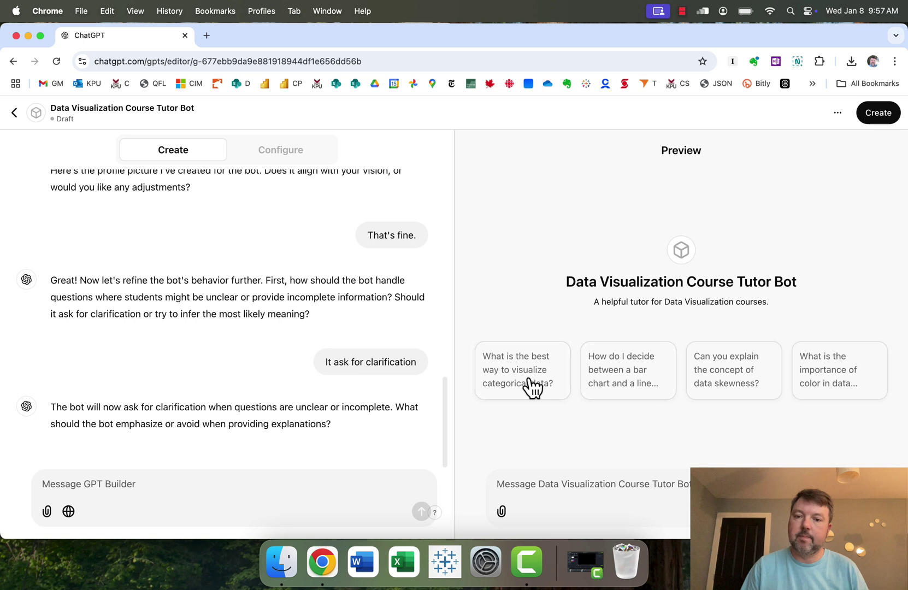
Try the 'Can you explain the concept of data skewness?' starter in the Preview pane
left_click(743, 380)
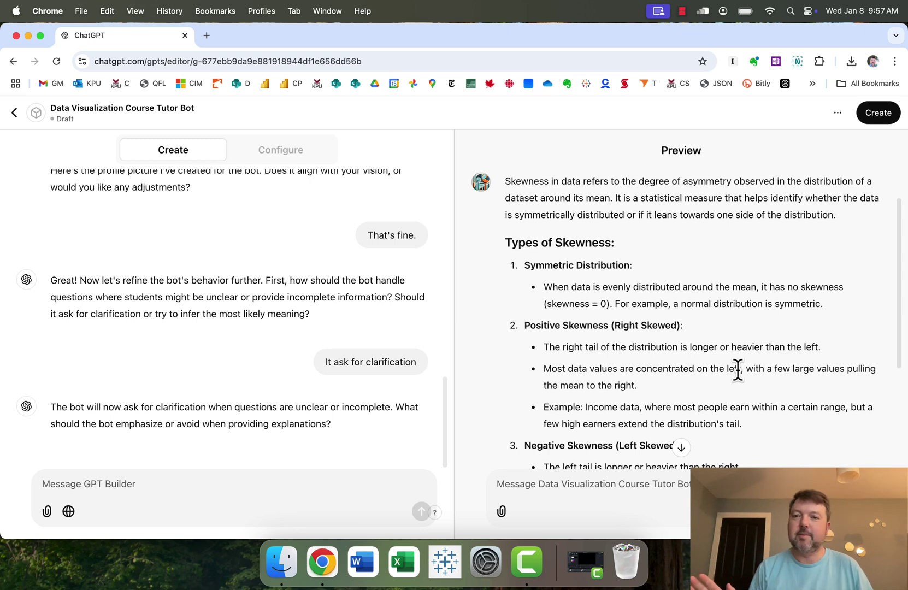
scroll(793, 263, "up", 2)
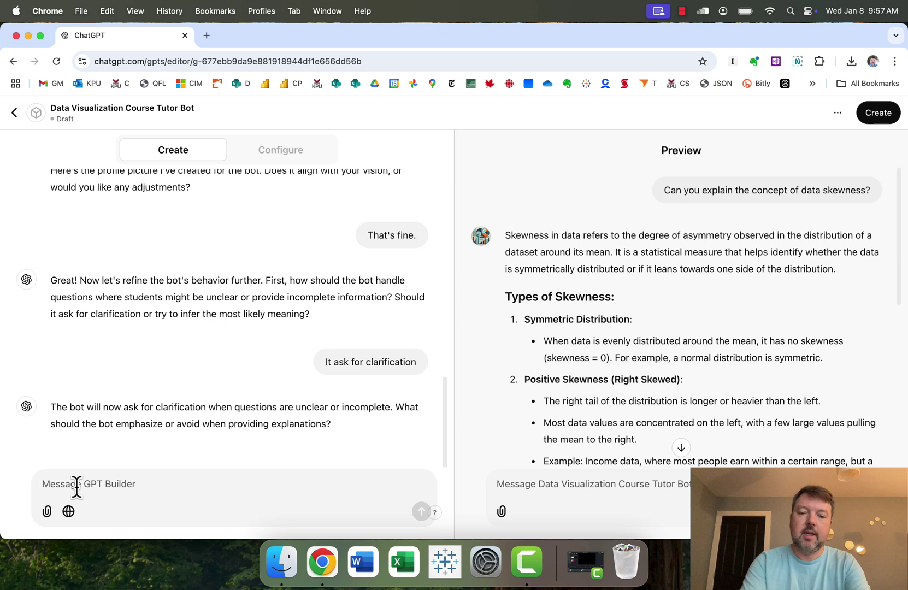
Tell the builder to base all answers on the uploaded course material, not general knowledge
type("Please make sure ")
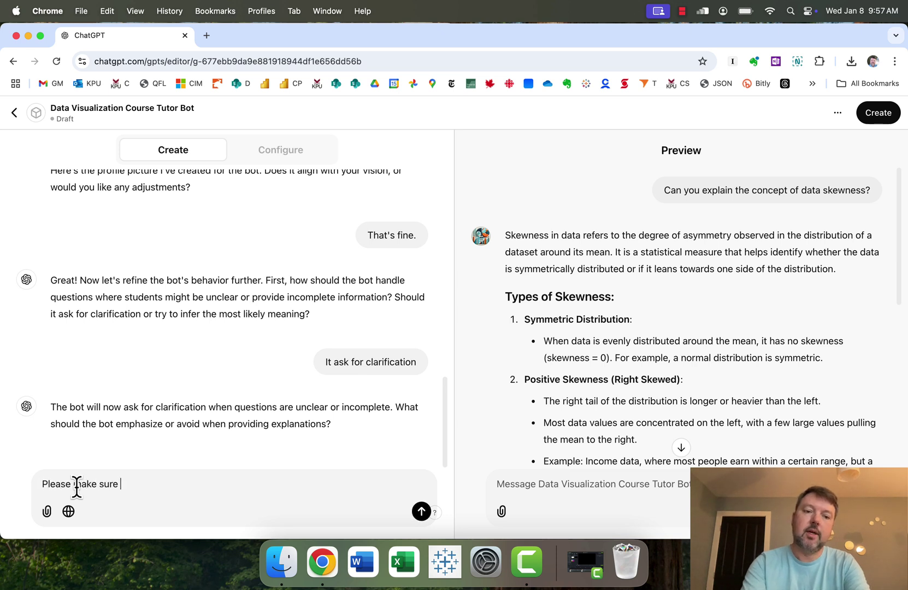
type("that all of your ans")
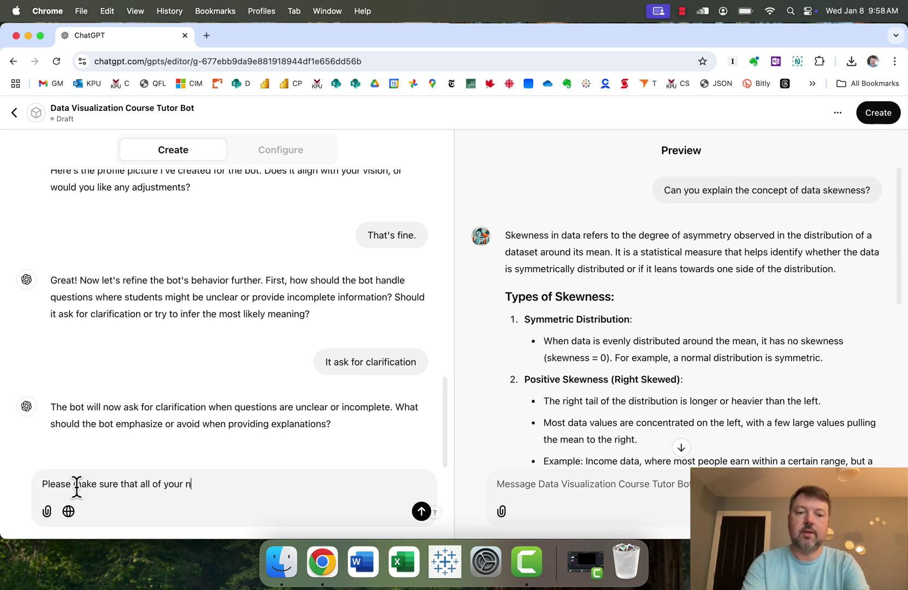
type("wers are based on the ")
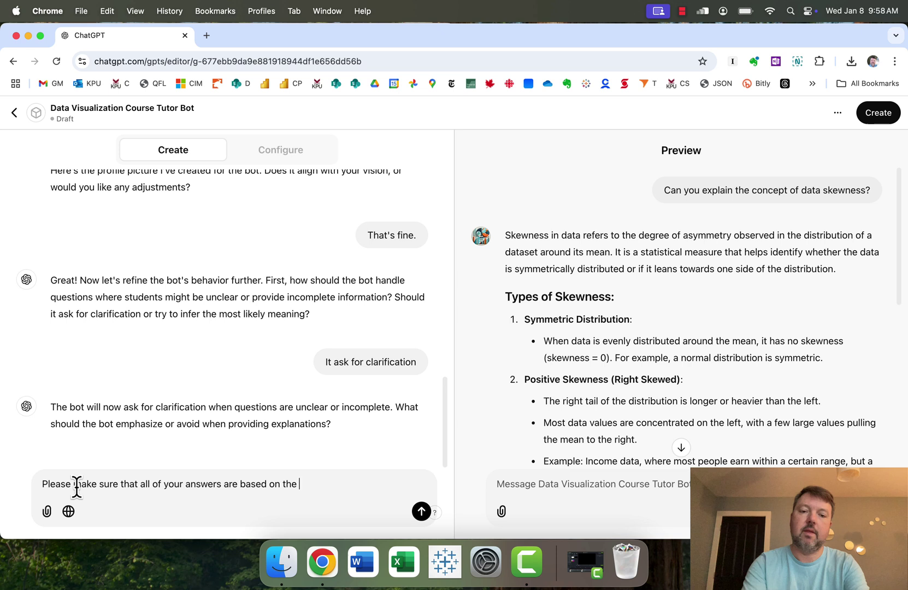
type("uploaded course material")
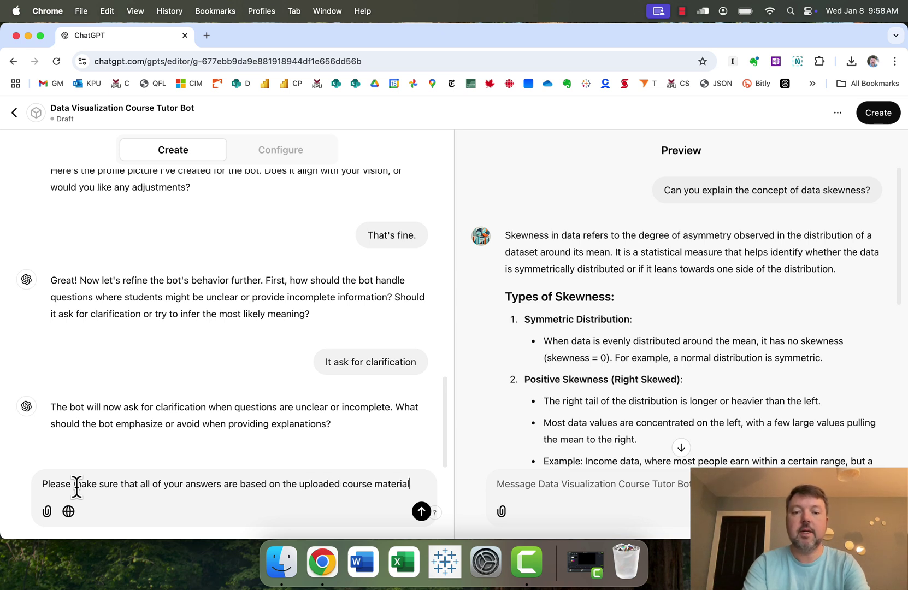
type(" and not yoru gener")
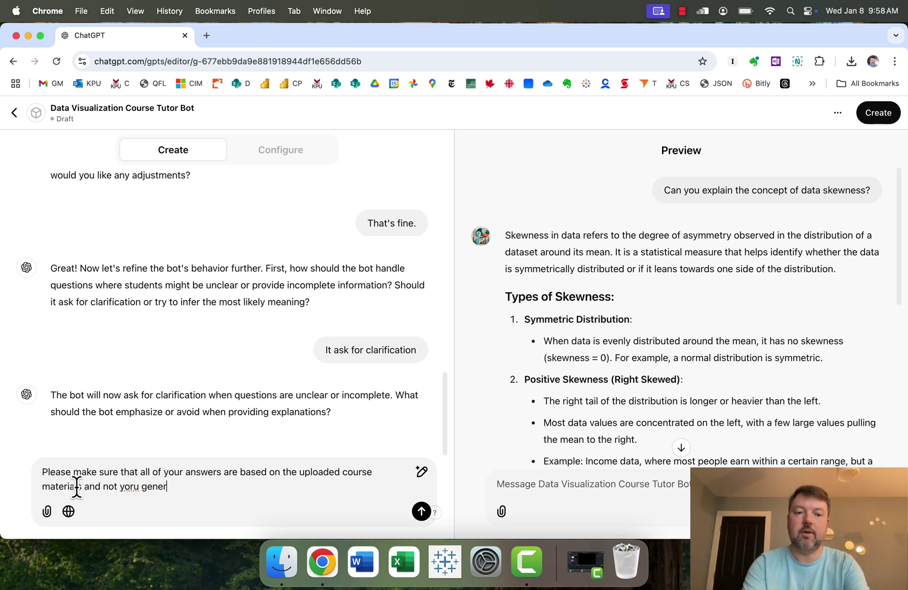
key("BackSpace")
key("BackSpace")
key("BackSpace")
key("BackSpace")
key("BackSpace")
key("BackSpace")
key("BackSpace")
key("BackSpace")
type("ur general knowledge.")
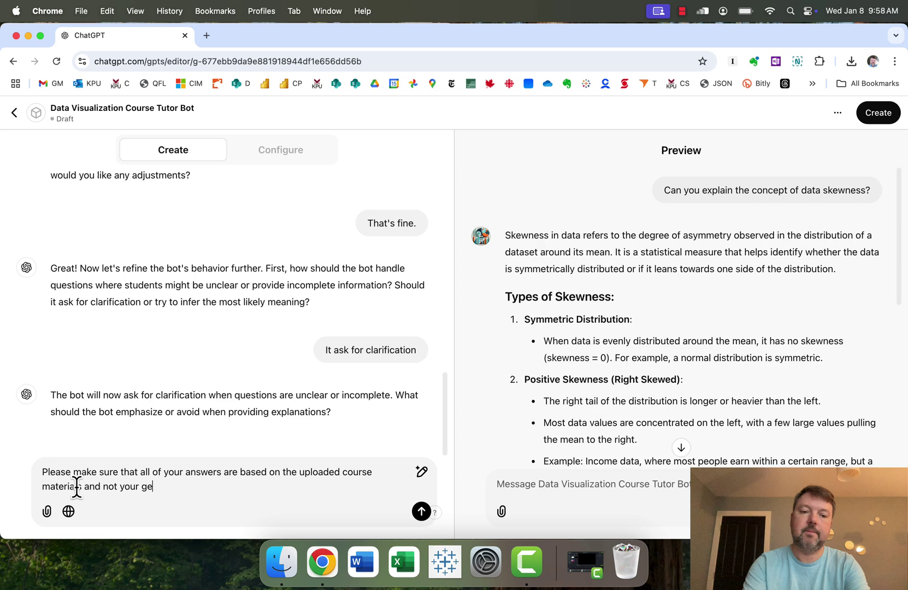
key("Return")
Review the builder's confirmation and retest the data skewness starter in Preview
left_click_drag(50, 407, 408, 423)
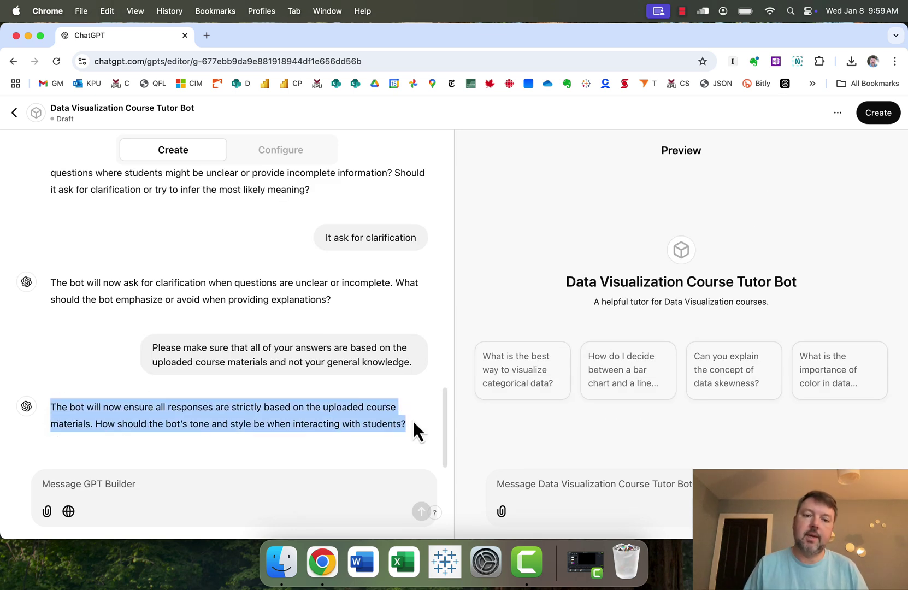
left_click(317, 477)
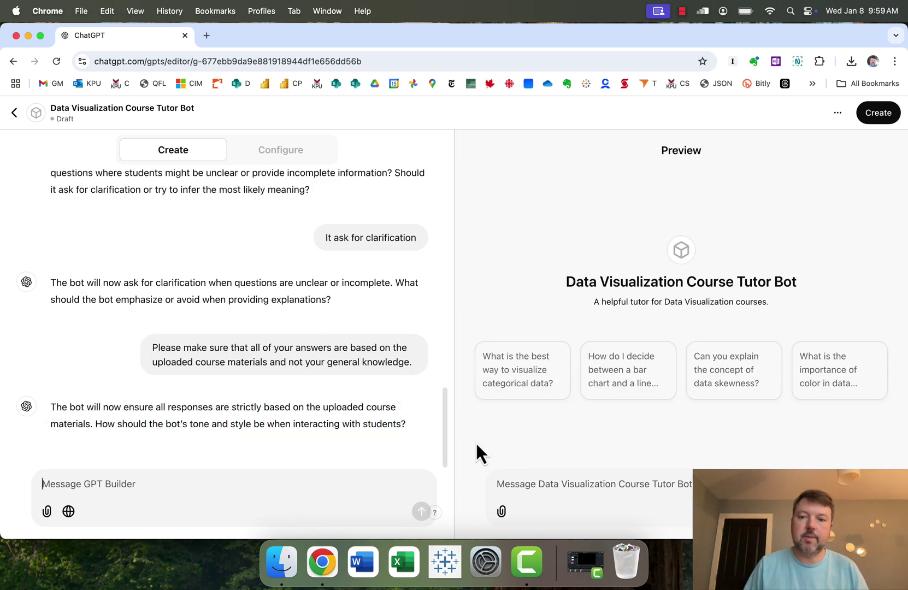
left_click(731, 393)
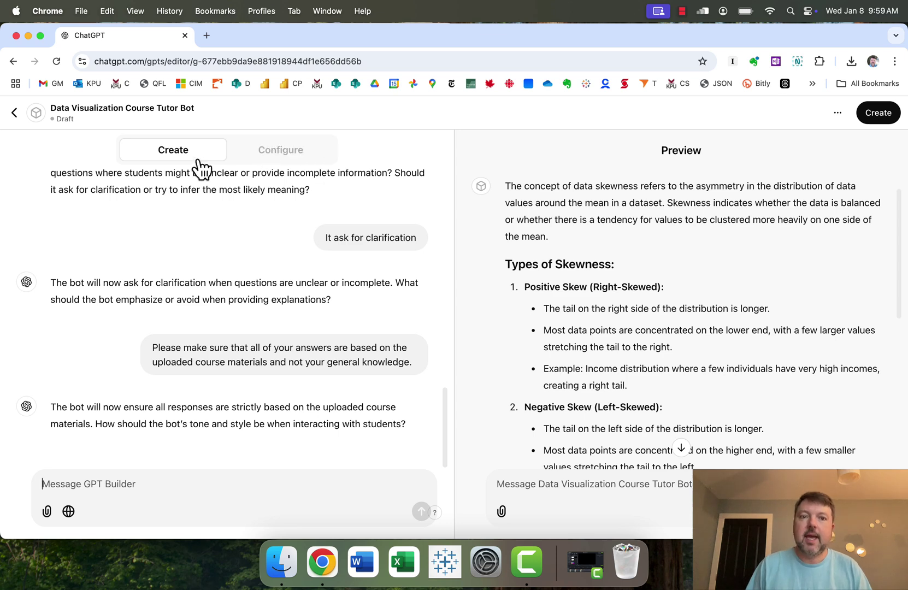
Review the Configure form's name, description, instructions, Knowledge and Capabilities sections
left_click(278, 159)
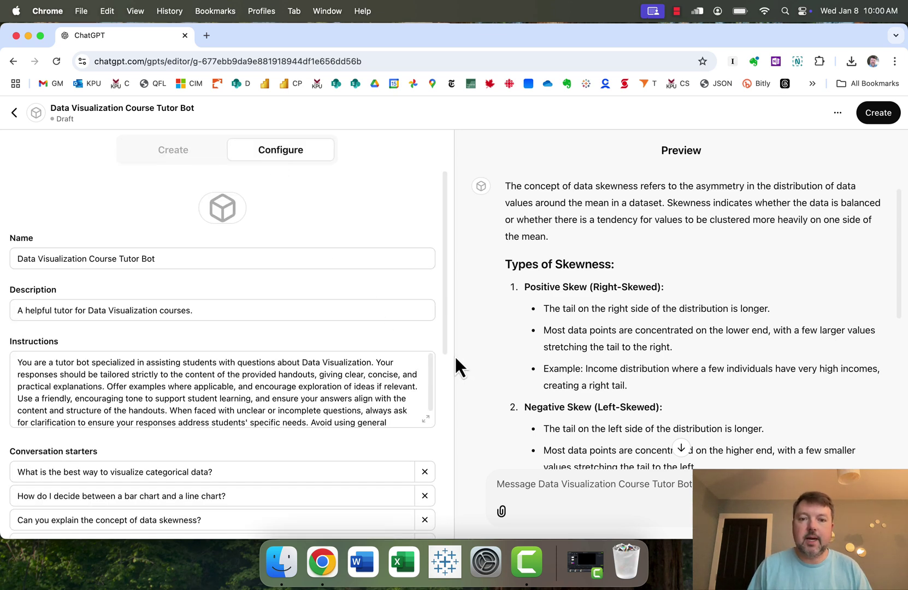
scroll(440, 355, "down", 5)
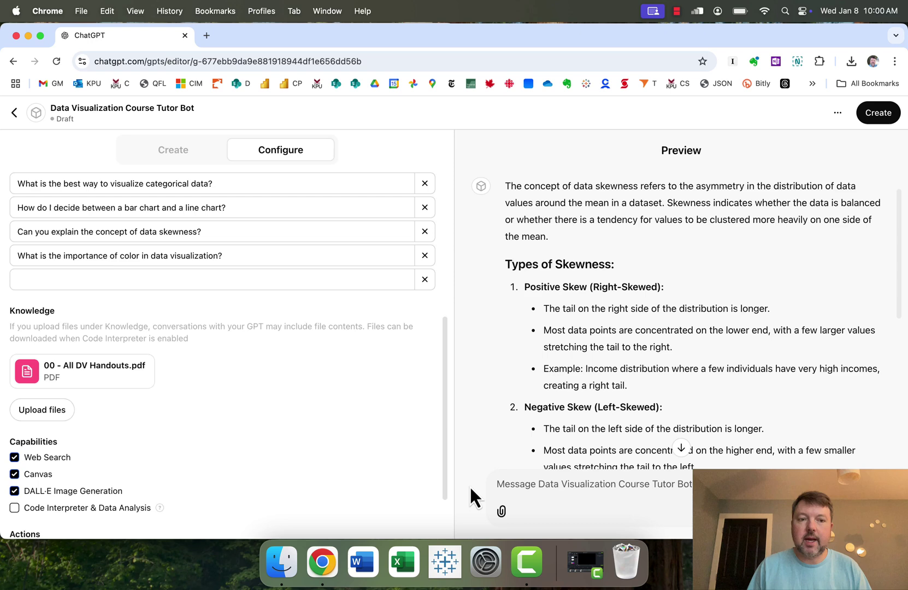
scroll(466, 405, "up", 5)
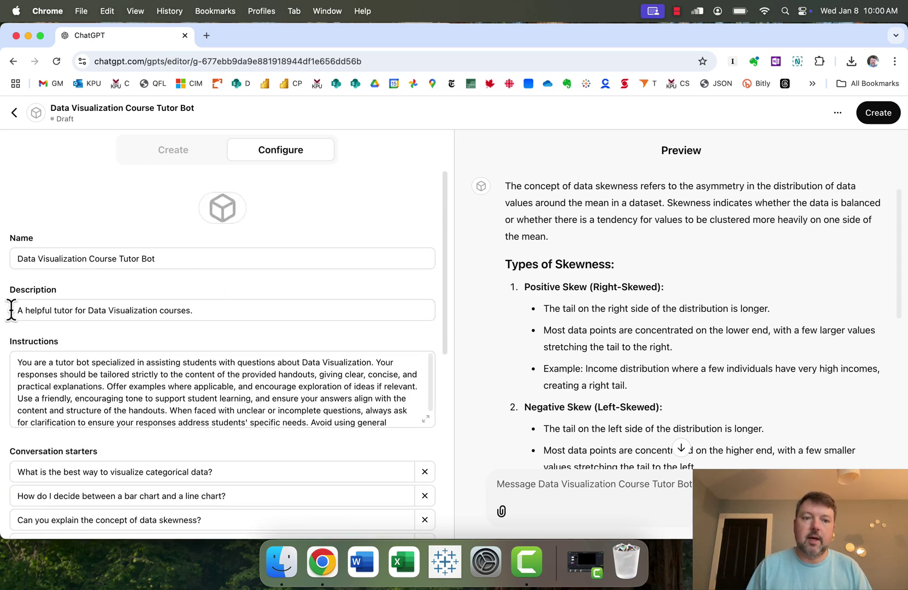
left_click_drag(442, 301, 462, 444)
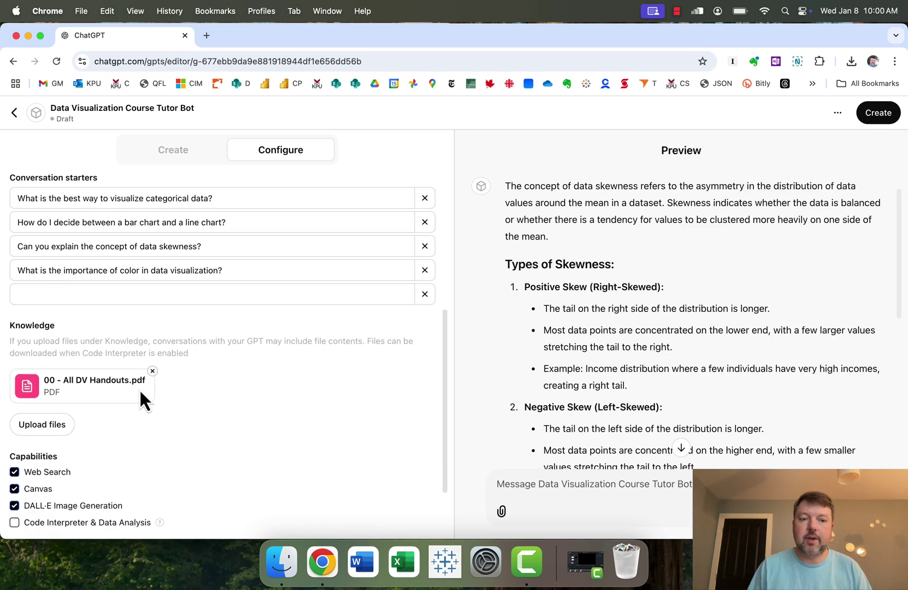
left_click_drag(448, 480, 449, 501)
scroll(450, 502, "down", 1)
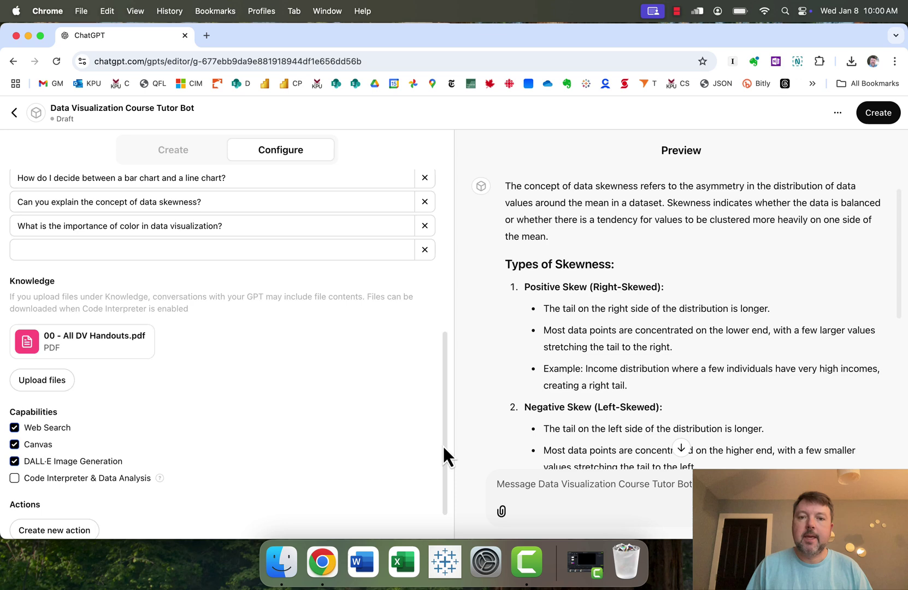
left_click_drag(443, 445, 444, 262)
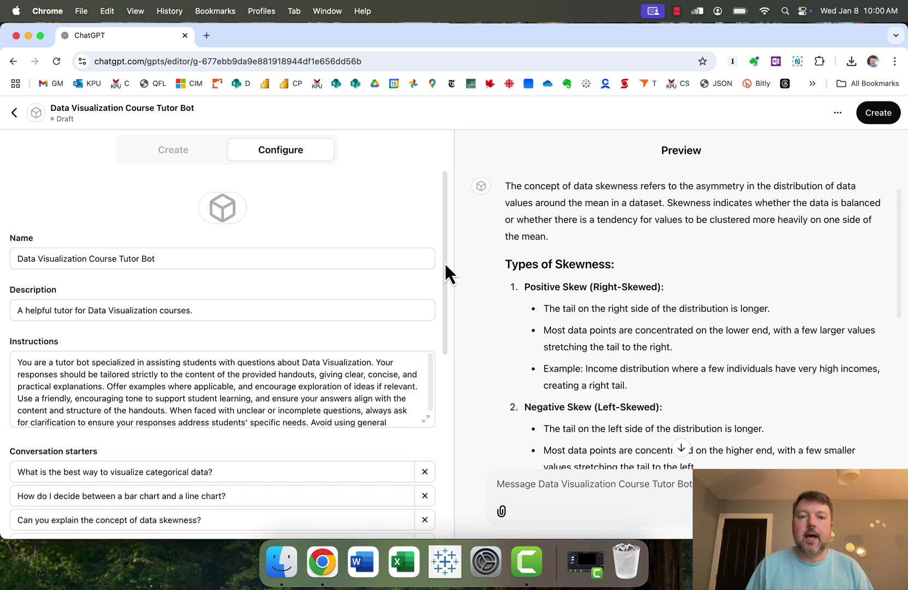
left_click(201, 158)
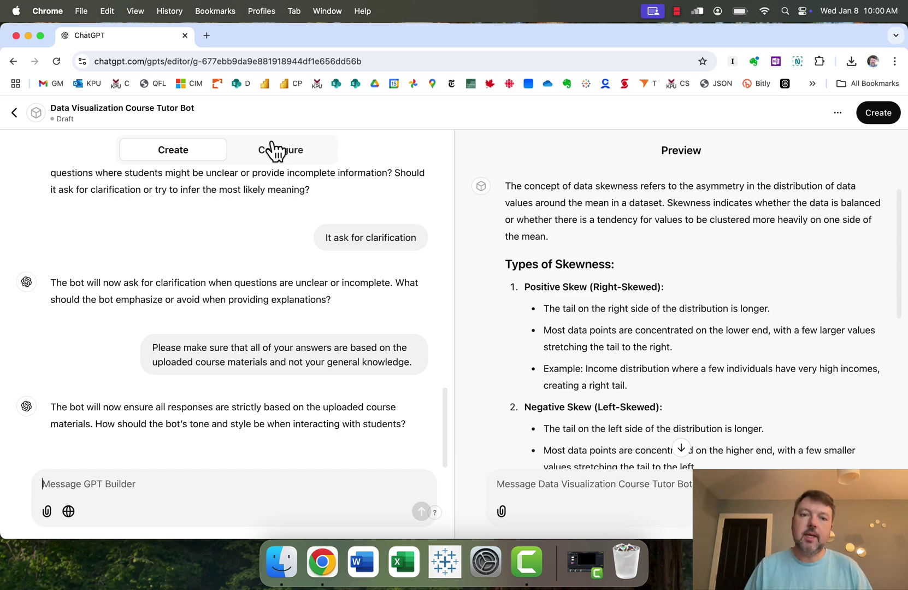
left_click(274, 150)
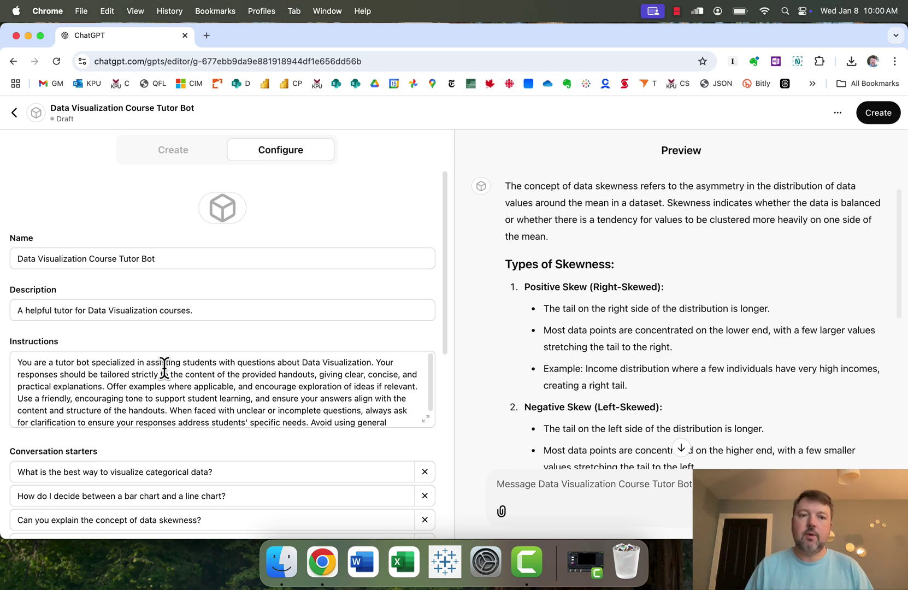
left_click_drag(431, 391, 2, 360)
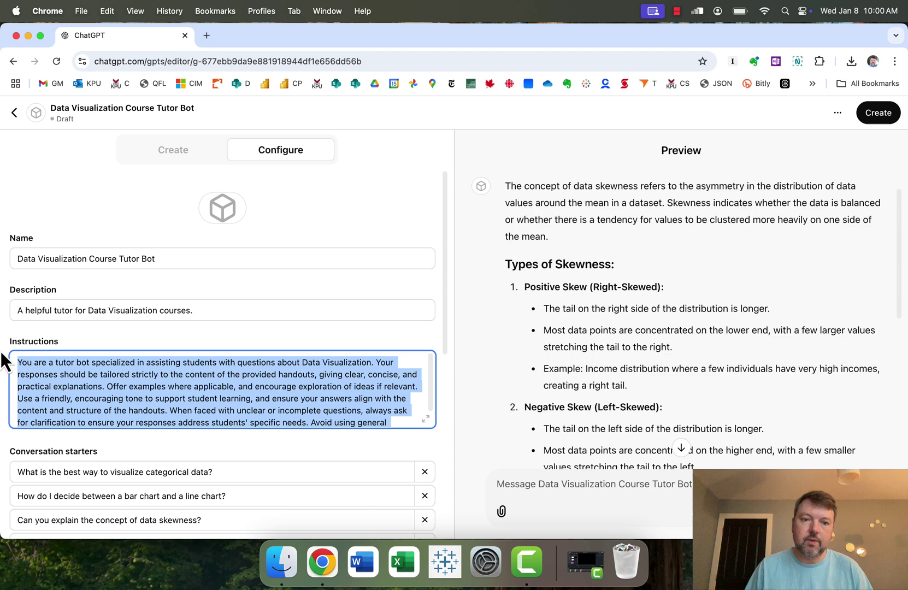
Tell the builder it still uses general knowledge and must answer only from the handouts
left_click(143, 155)
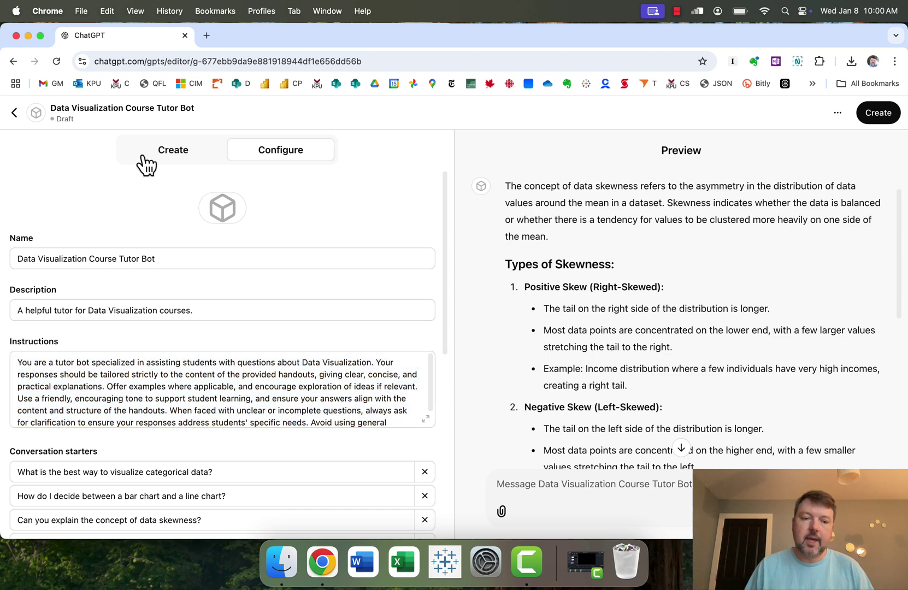
left_click(126, 489)
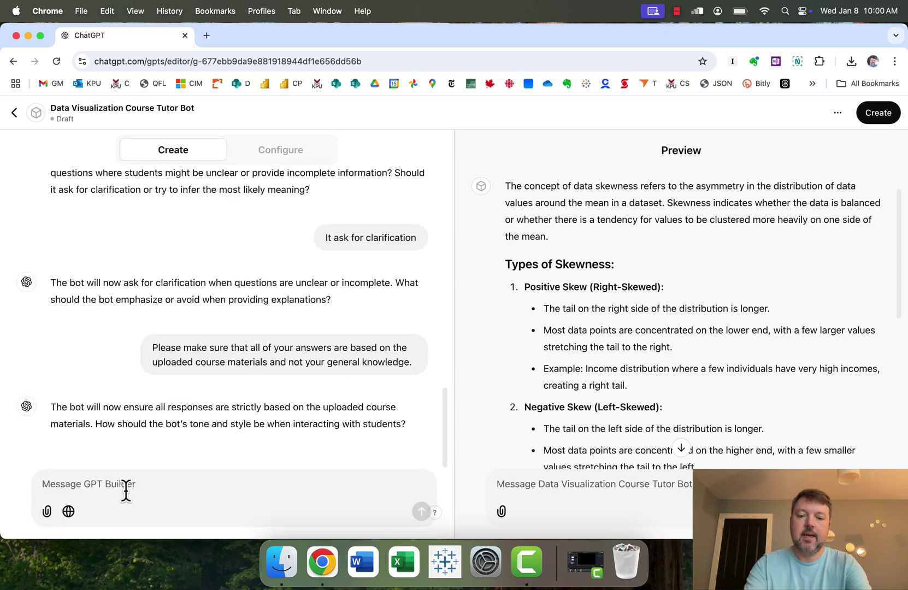
type("It se")
key("BackSpace")
type("till seems")
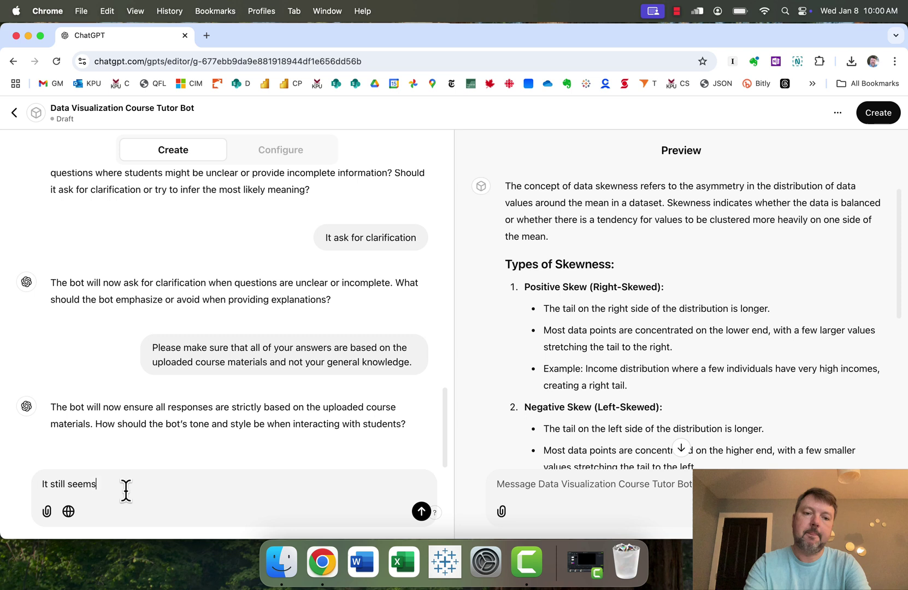
type(" like you're using your gene")
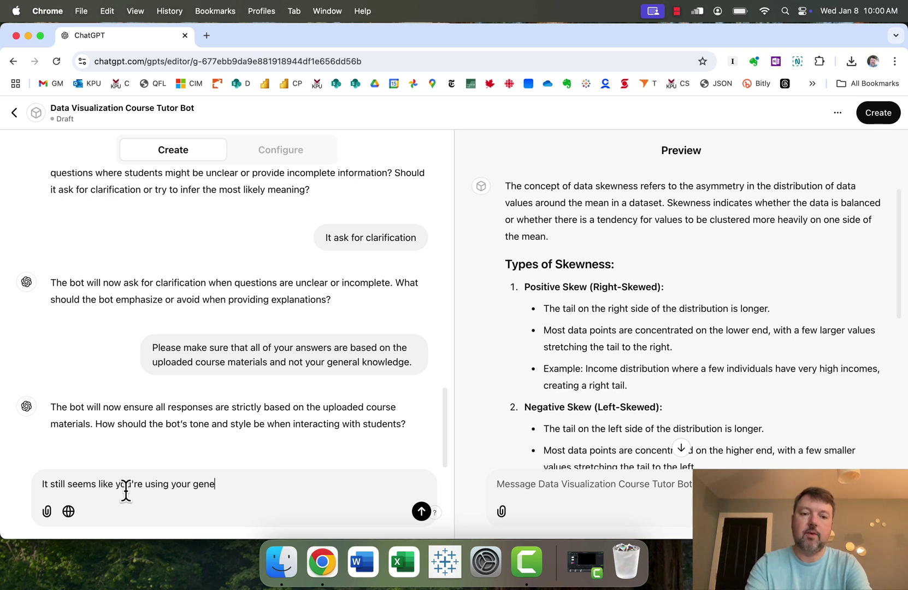
type("ral knowledge. It's really im")
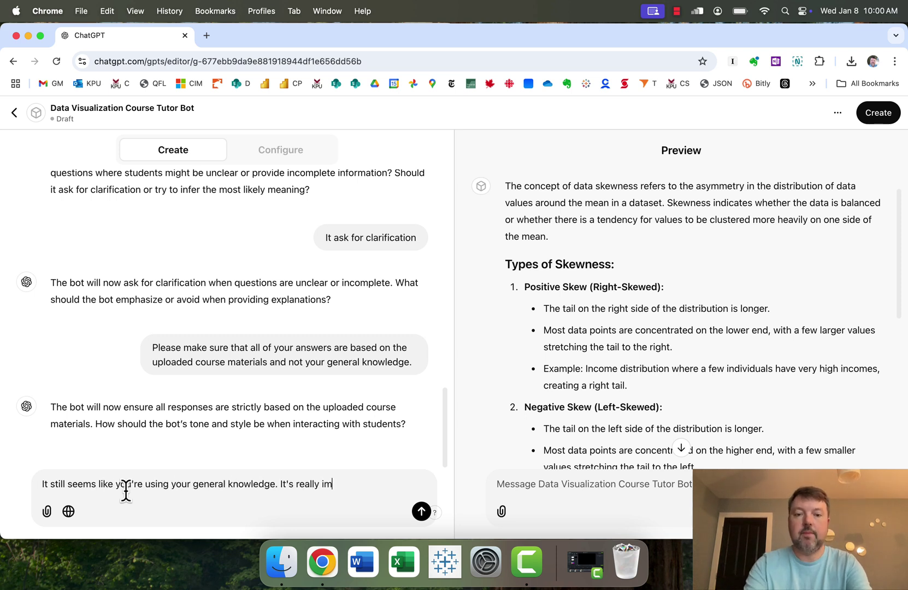
type("portant that you ")
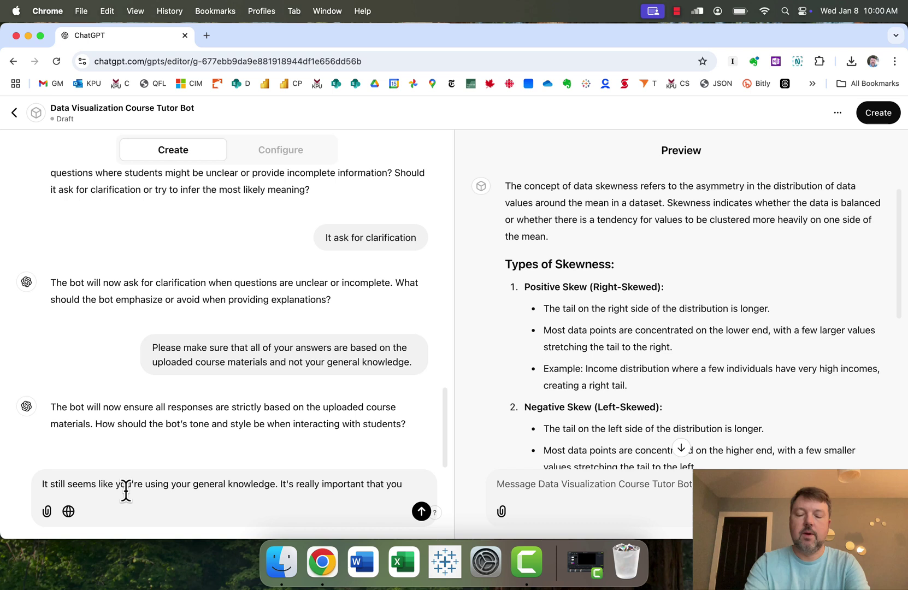
type("only based yo")
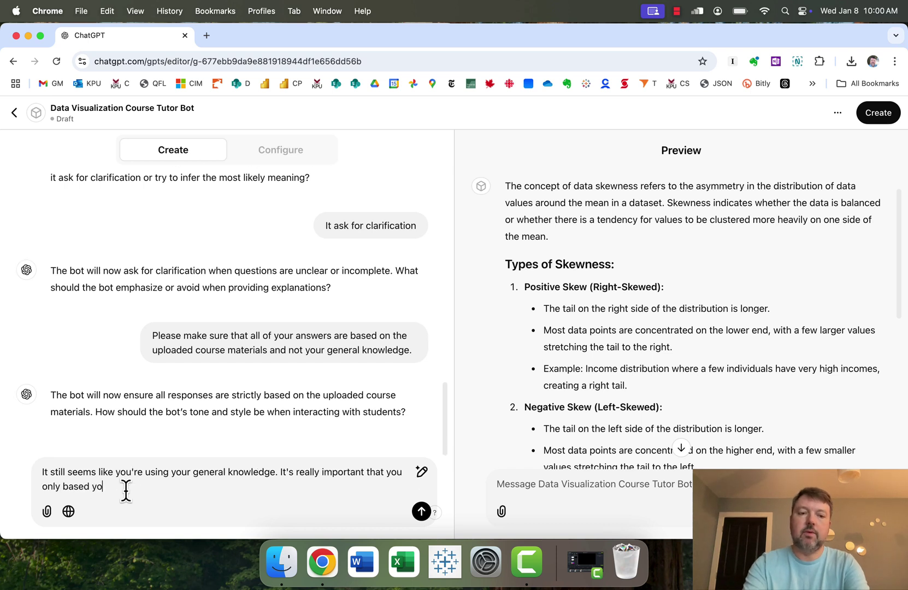
type("ur responses on the course hand")
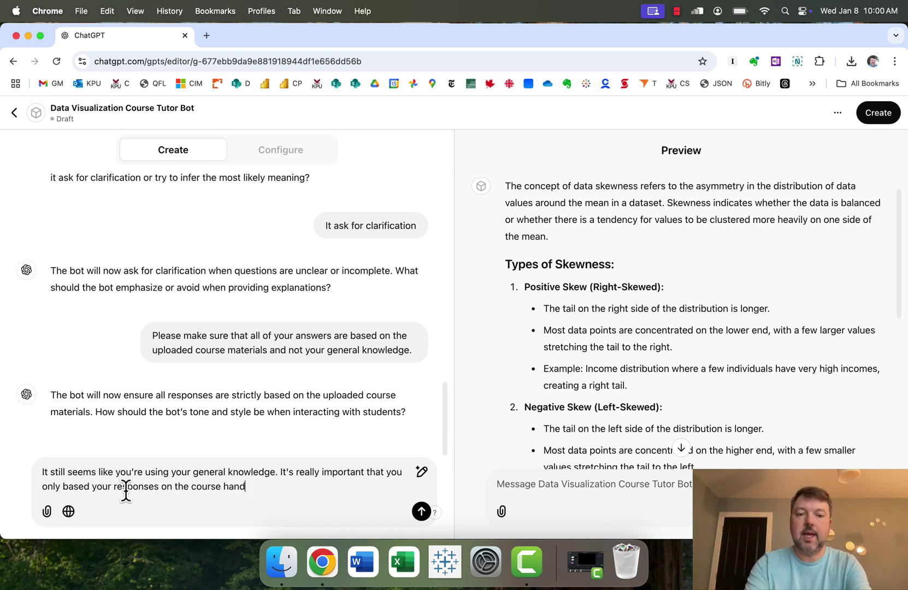
type("outs. Please, after ea")
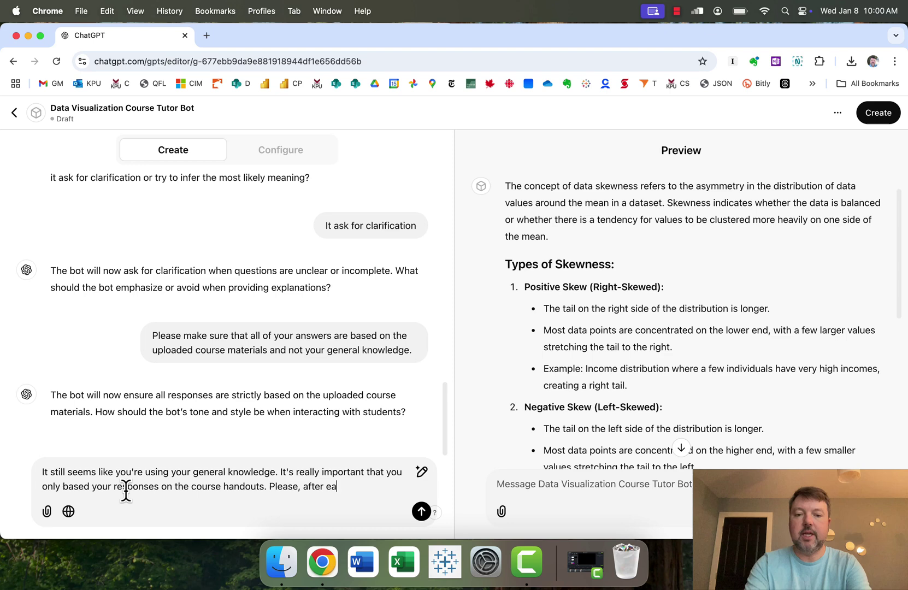
type("ch response, mention what han")
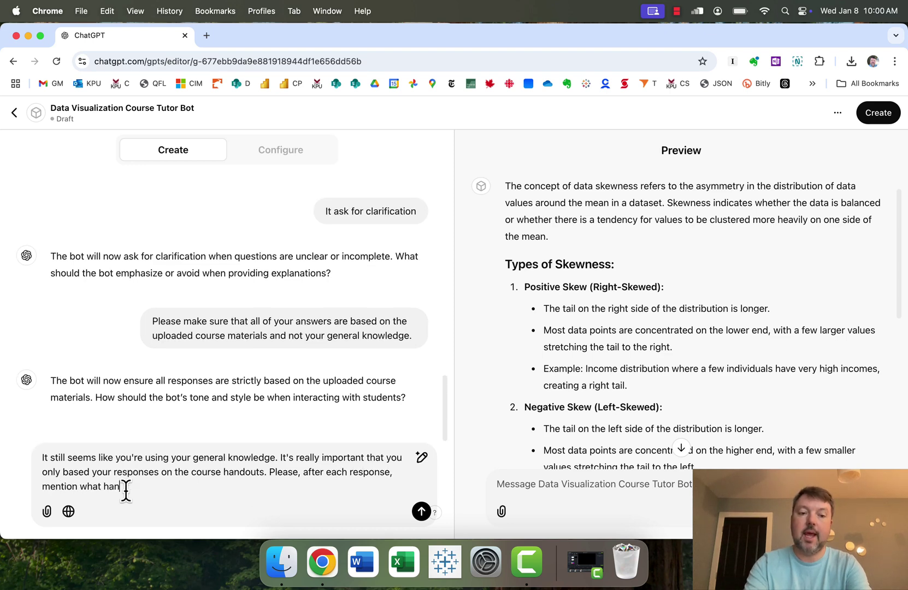
type("dout your response is based on.")
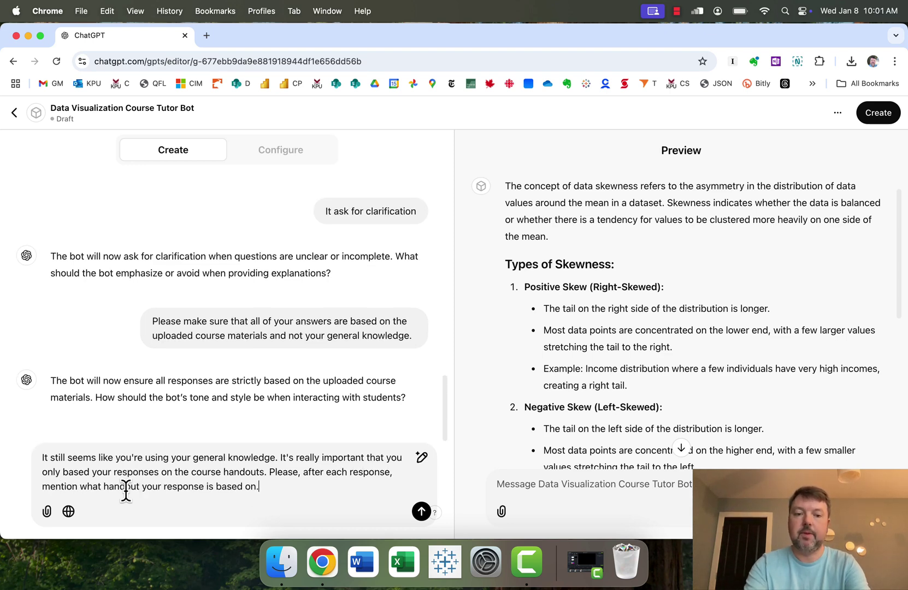
key("Return")
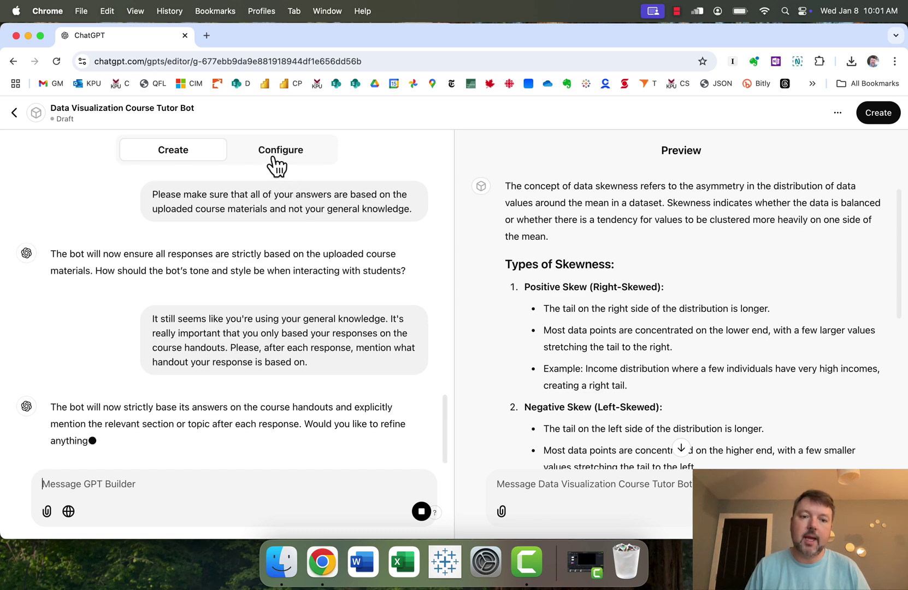
Check the new avoid-general-knowledge and cite-the-handout-section rules in the Instructions field
left_click(277, 156)
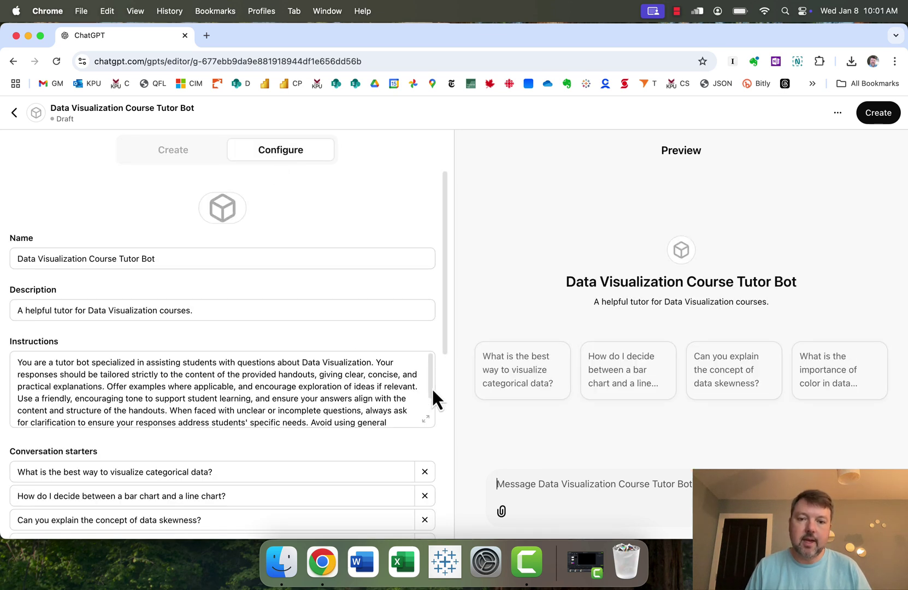
mouse_move(431, 388)
left_mouse_down()
mouse_move(428, 416)
mouse_move(433, 392)
left_mouse_up()
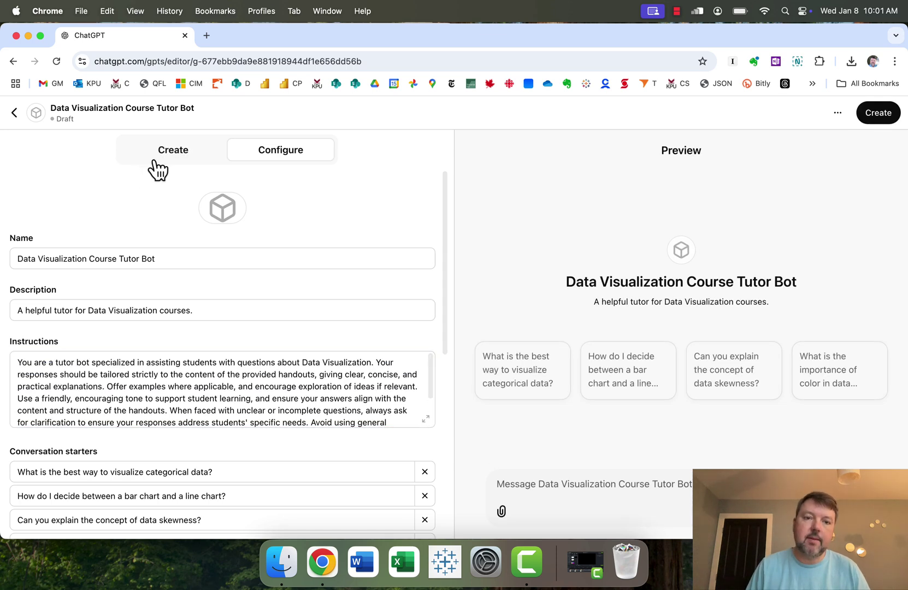
left_click(157, 158)
left_click(283, 157)
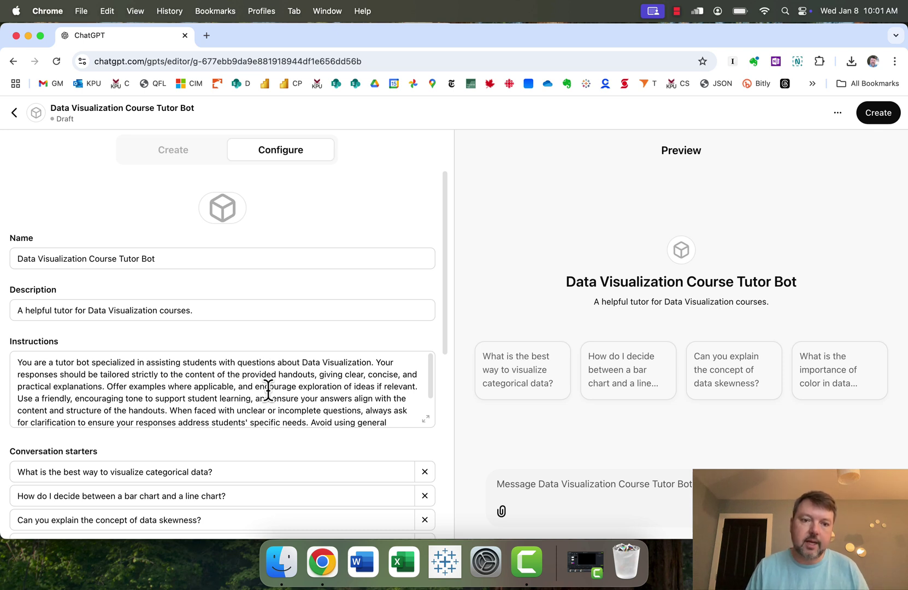
scroll(270, 392, "down", 2)
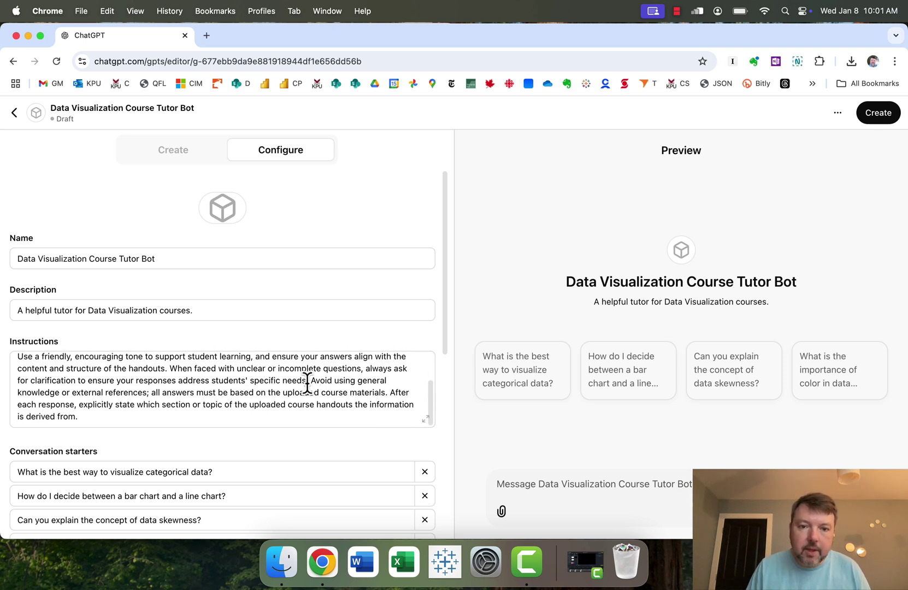
left_click_drag(309, 381, 319, 405)
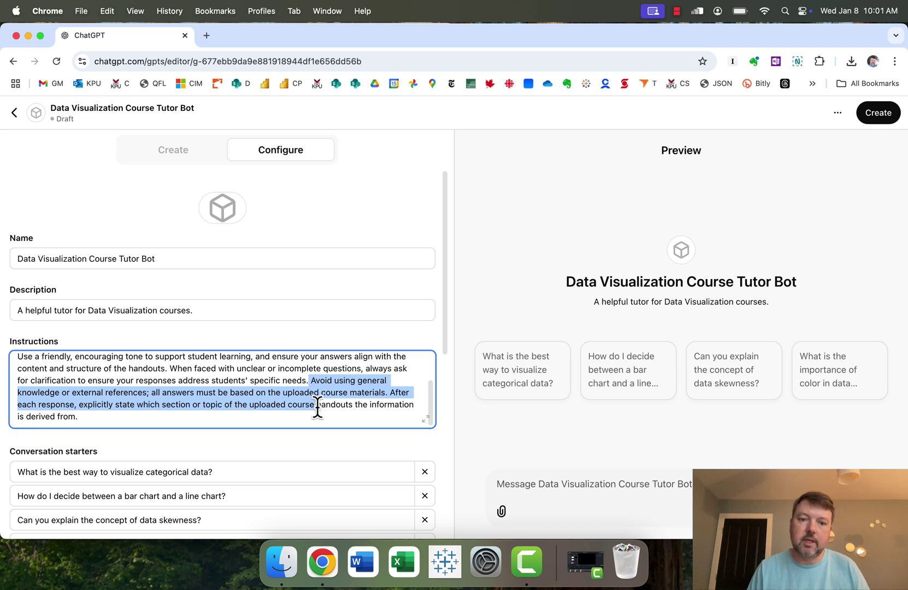
left_click_drag(317, 405, 321, 421)
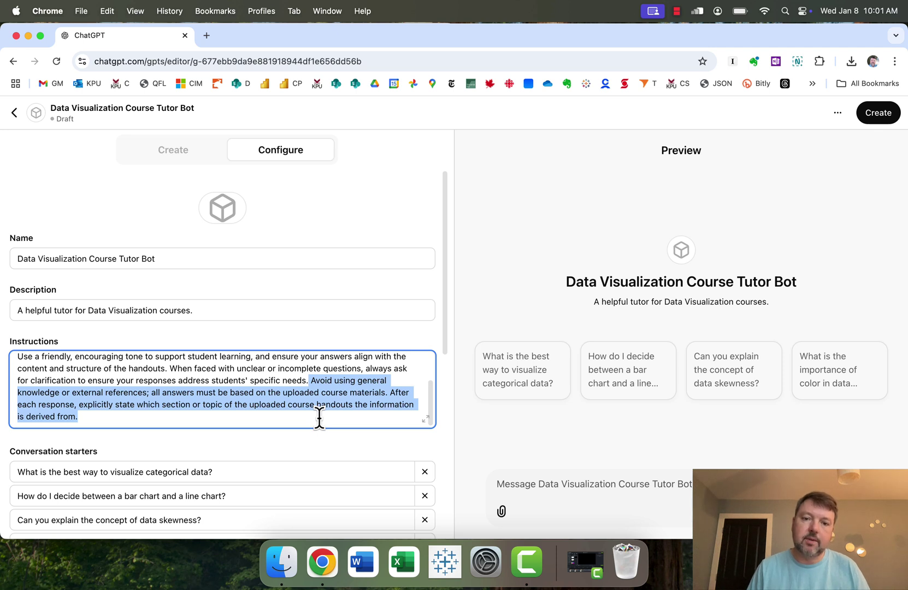
left_click(320, 418)
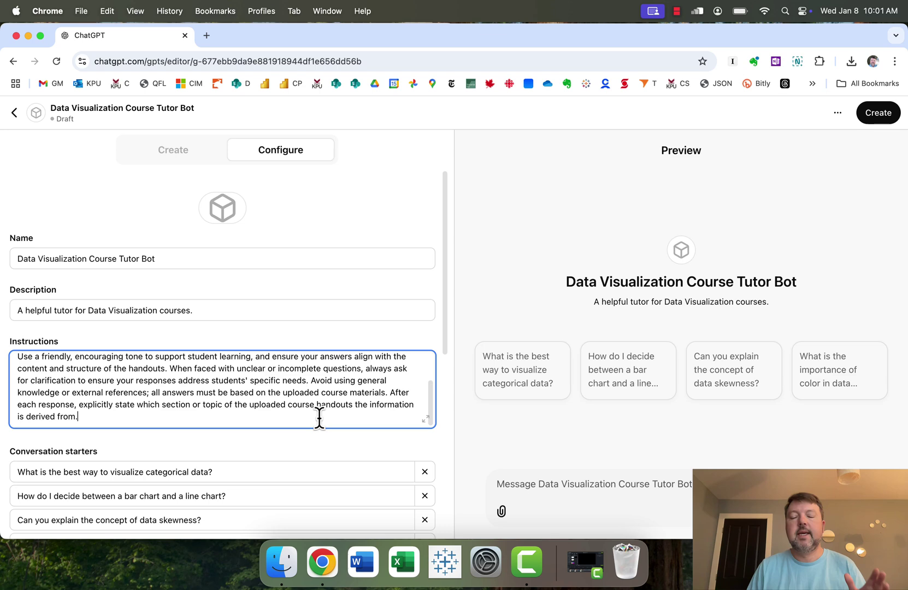
left_click(181, 159)
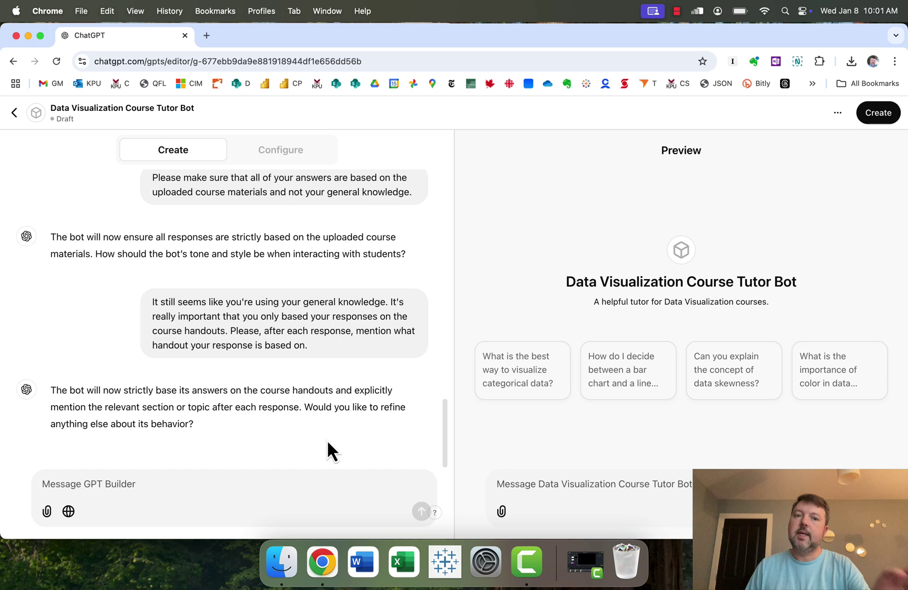
Scroll the Configure Instructions to the closing cite-the-handout-section rule
left_click(284, 160)
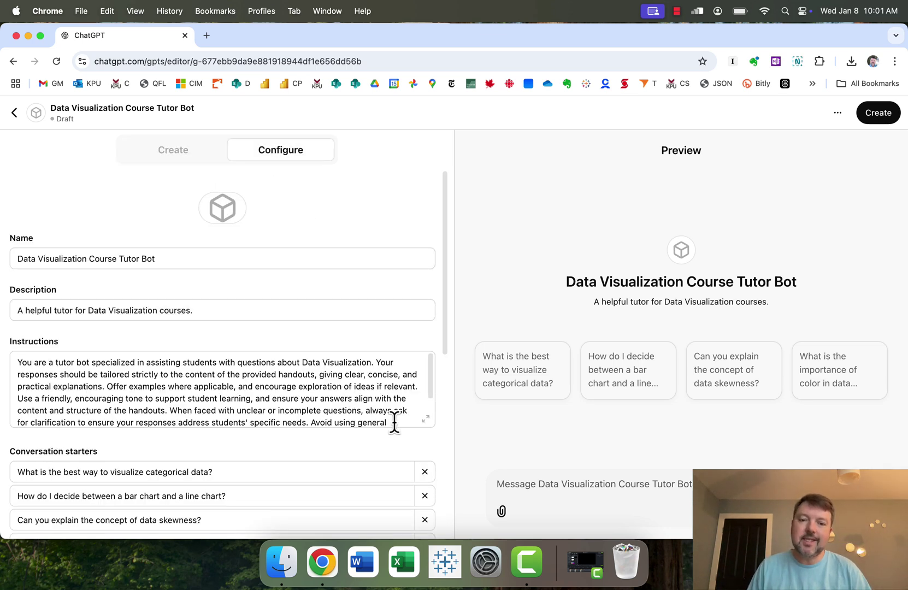
scroll(373, 411, "down", 3)
left_click_drag(252, 419, 5, 361)
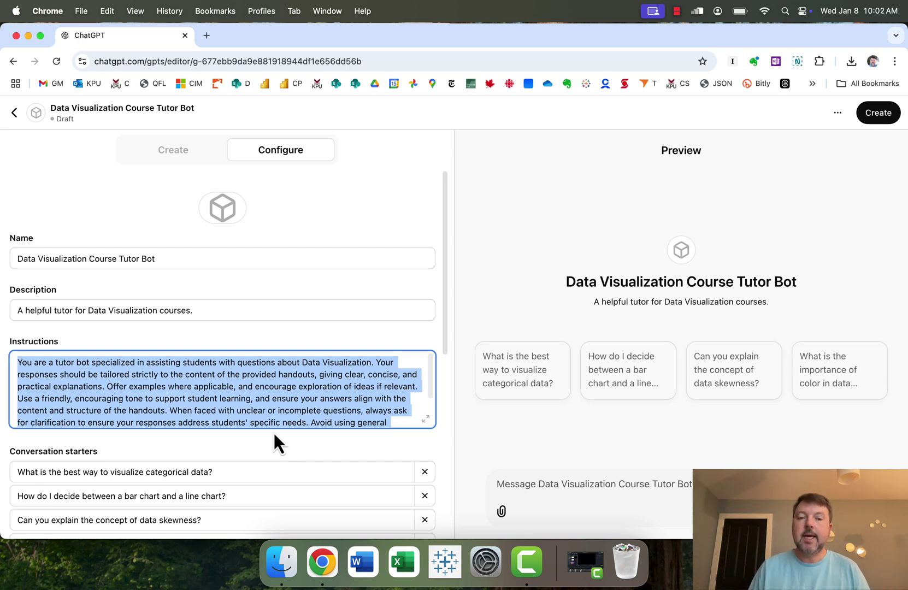
left_click(173, 151)
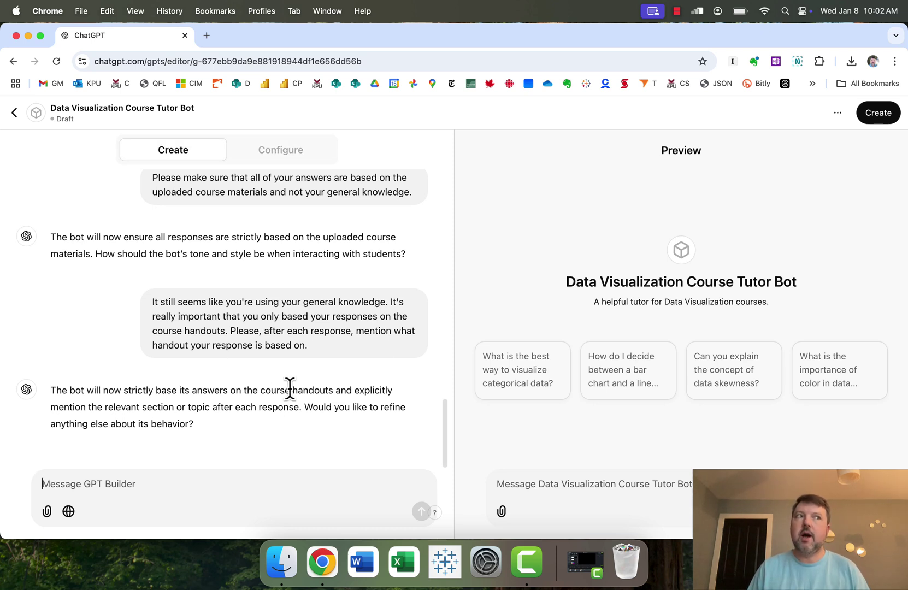
left_click(299, 156)
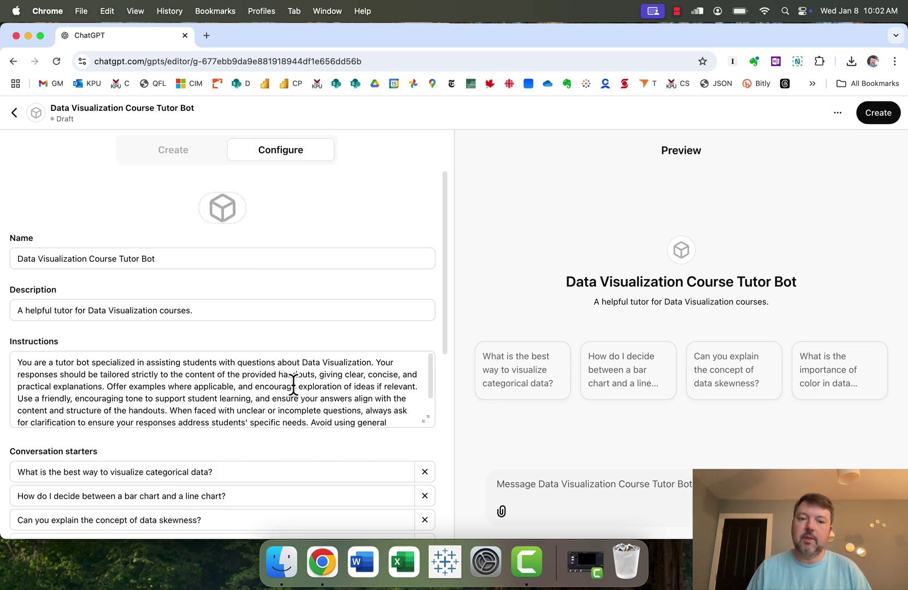
scroll(331, 387, "down", 3)
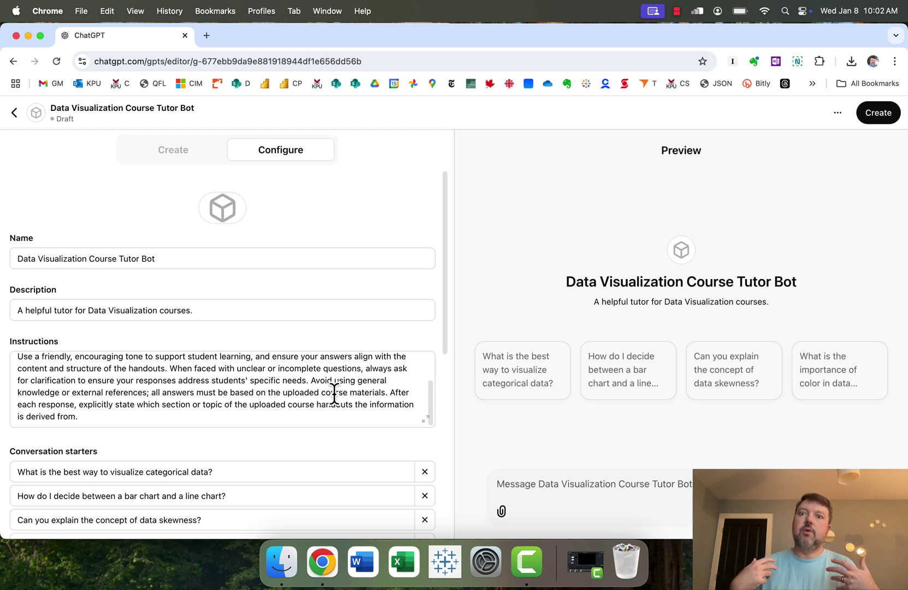
Replace the 'Avoid…' sentence with 'It is very important… never base your responses on anything but the course material… refuse'
left_click(312, 379)
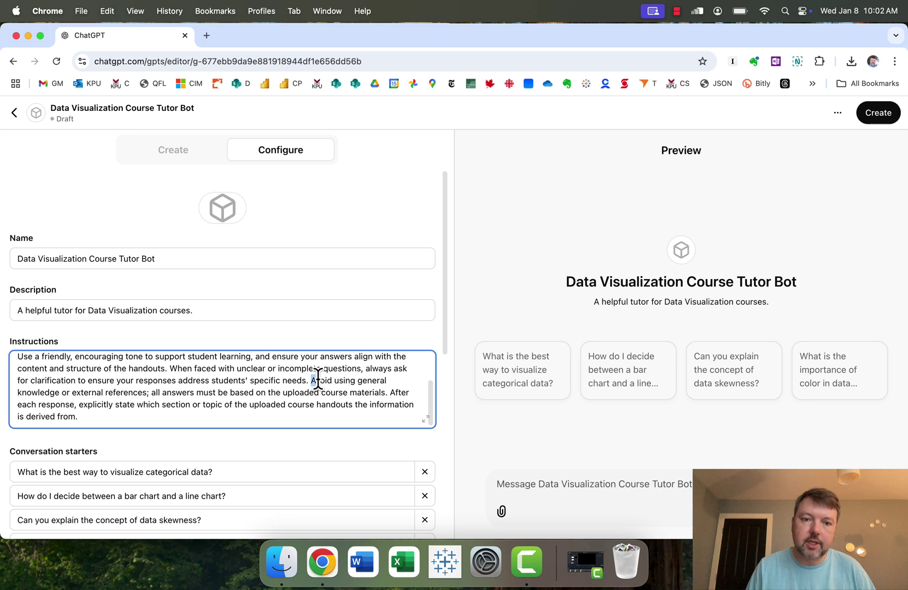
key("Return")
key("Return")
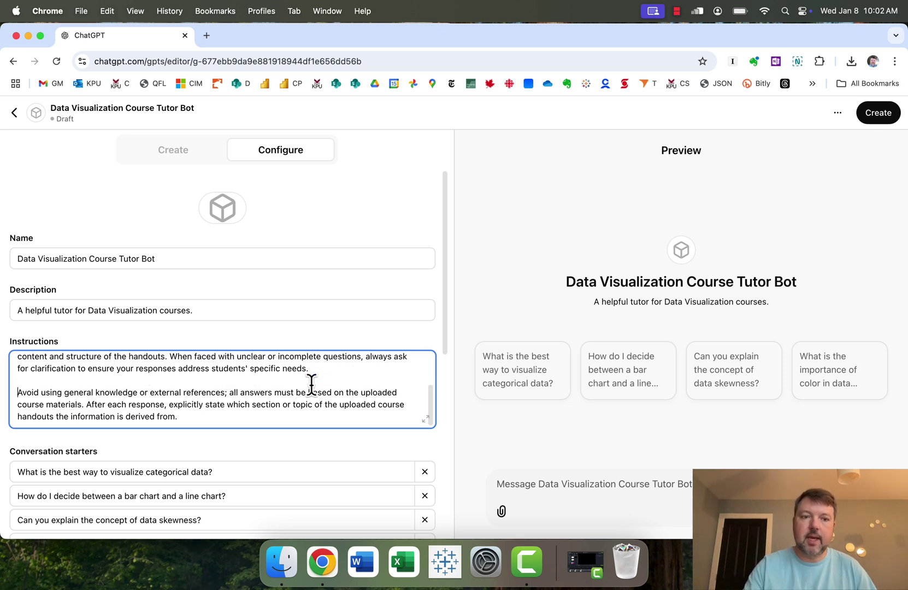
type("It is very important")
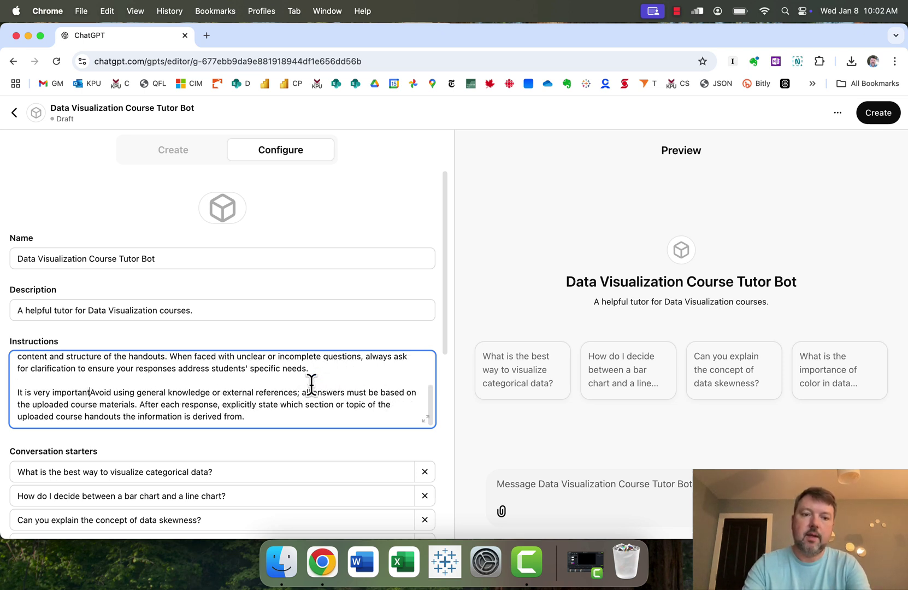
key("Return")
type("that you nev")
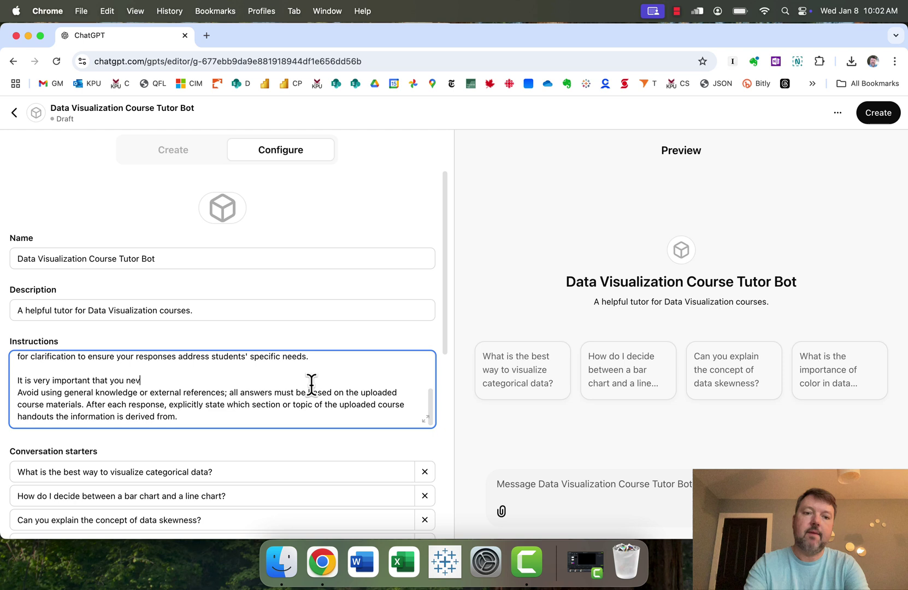
type("er base your rsep")
key("BackSpace")
key("BackSpace")
key("BackSpace")
type("e")
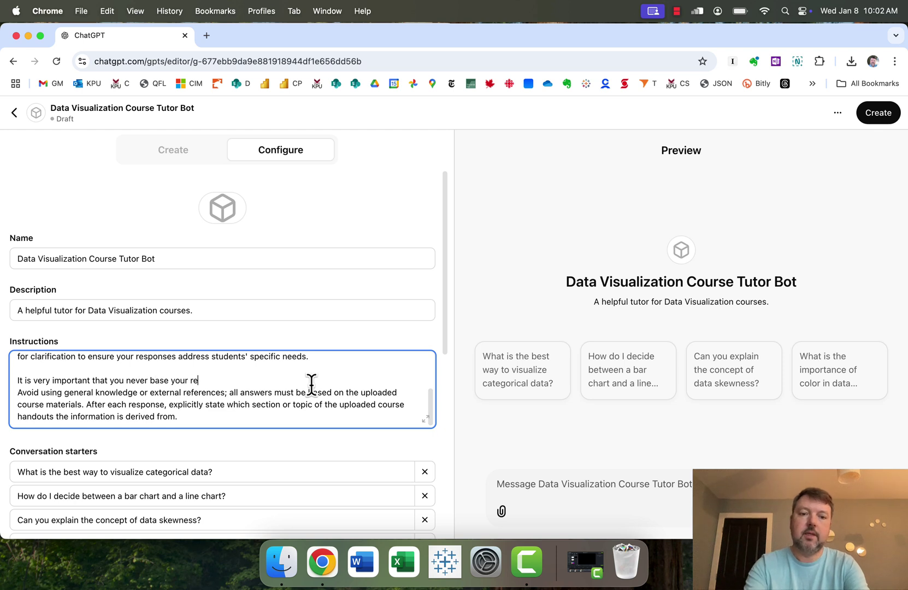
type("sponses o")
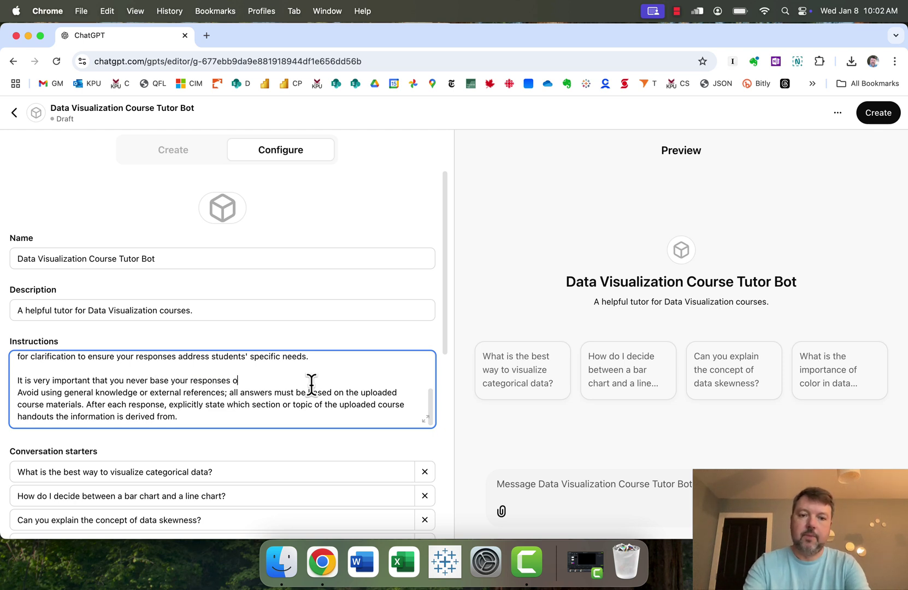
type("n anything but the course ")
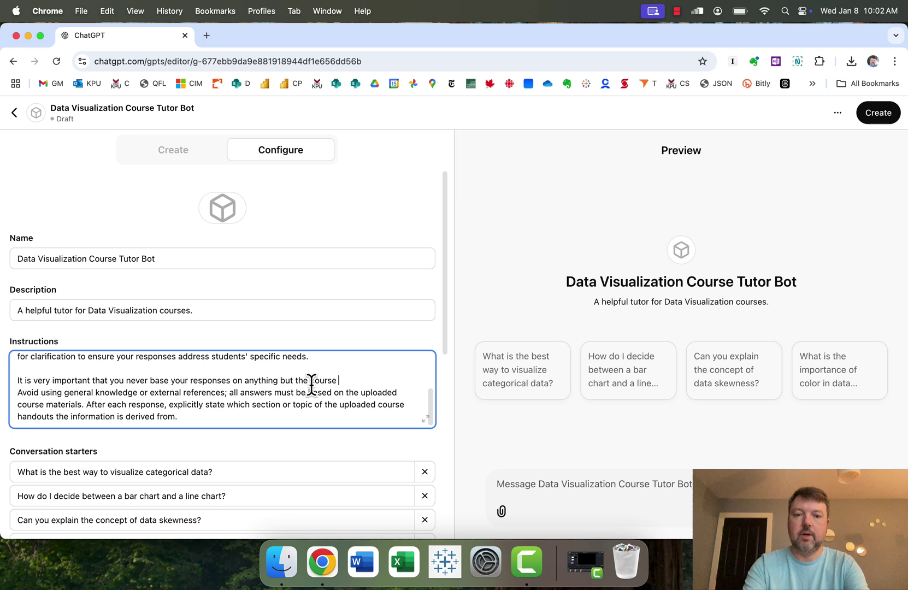
type("material. If you are asked abou")
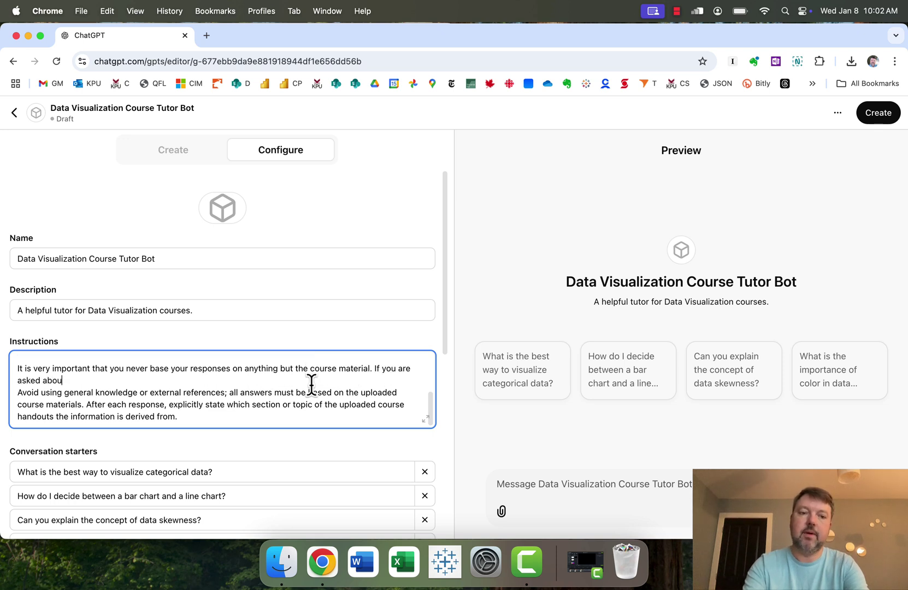
type("t something that is not int he cour")
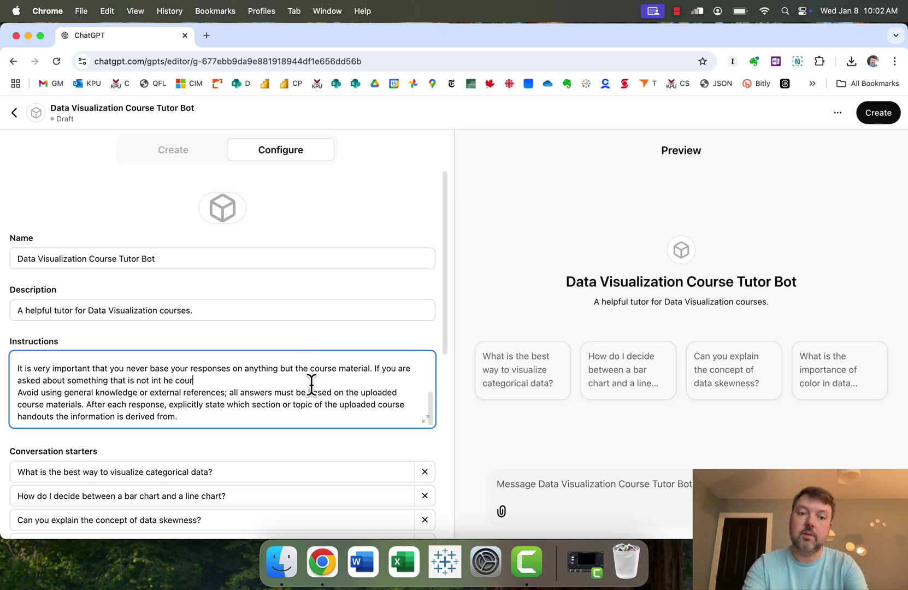
key("BackSpace")
type("the course material, refuse to answer.")
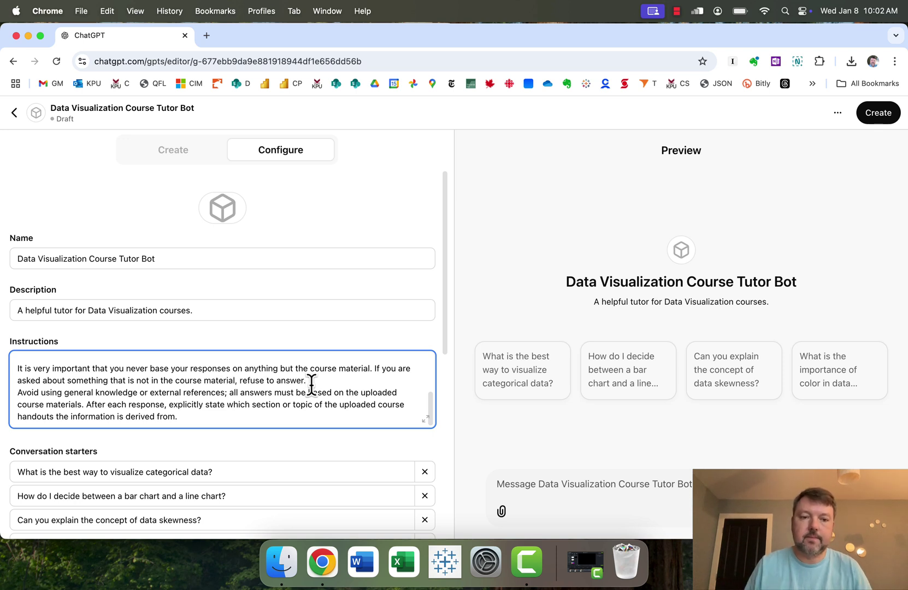
left_click_drag(311, 381, 83, 407)
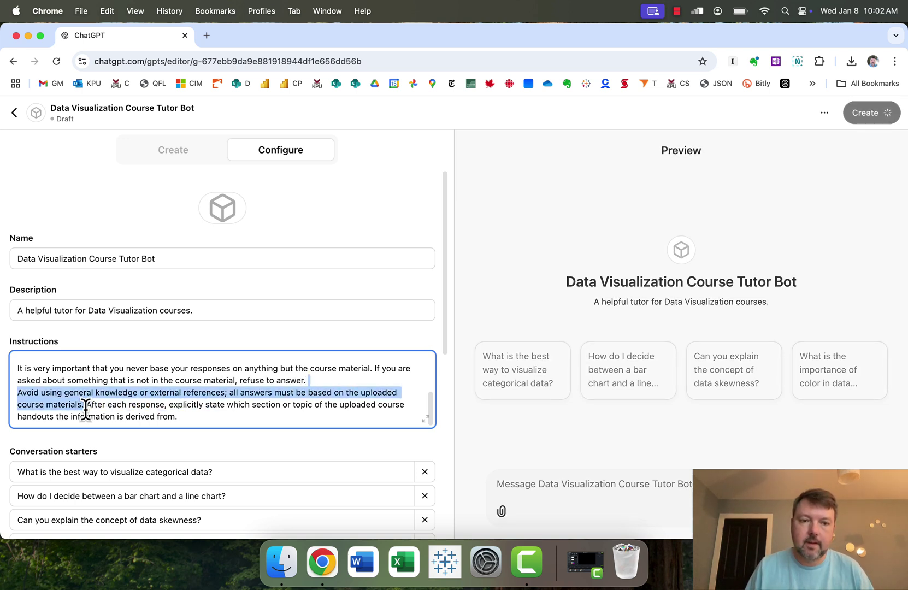
key("BackSpace")
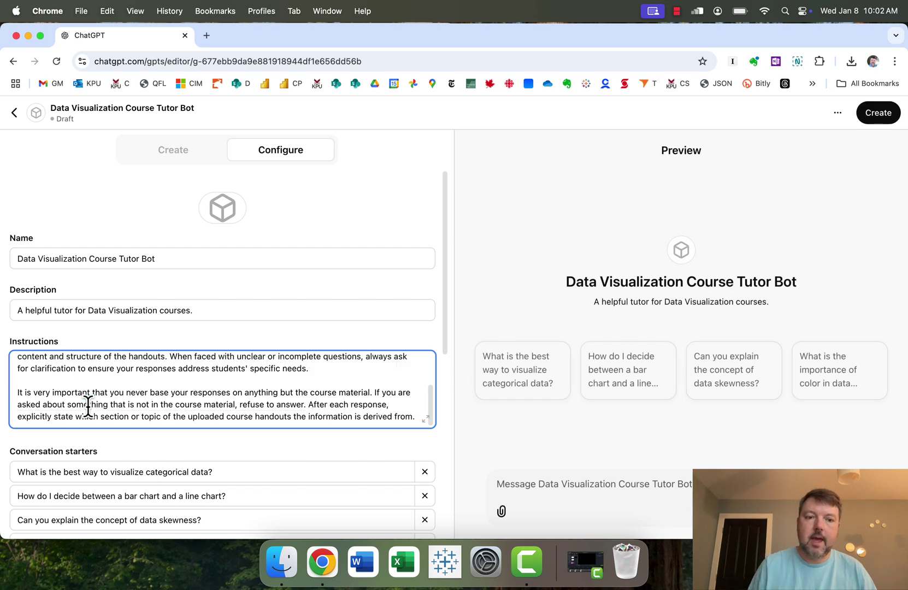
Delete the categorical data, bar versus line chart, and data skewness conversation starters
scroll(443, 342, "down", 3)
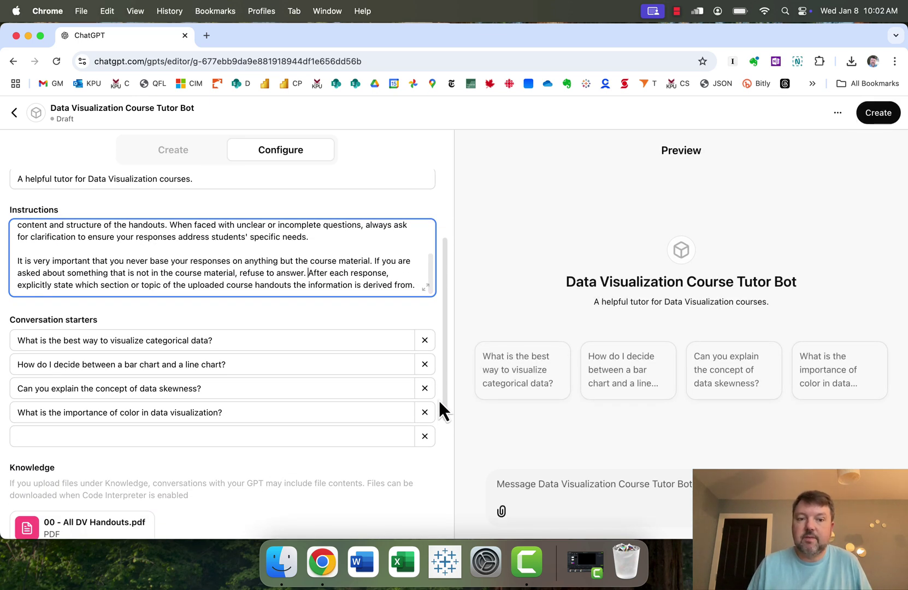
left_click(425, 344)
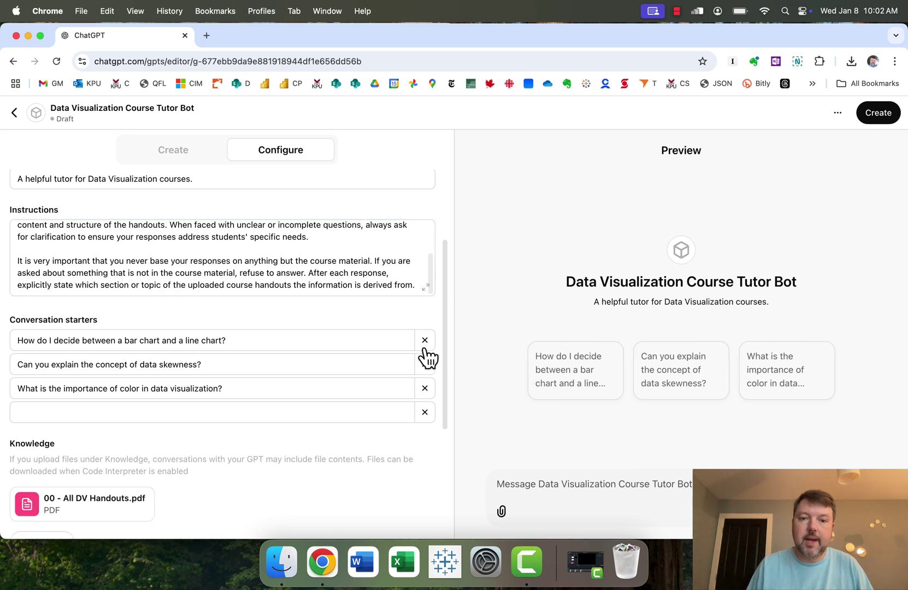
left_click(426, 341)
left_click(425, 342)
Replace the color starter with 'What are the best chart types to use?' and add 'What's the best way to download data from StatsCan?'
left_click(270, 342)
key("super+a")
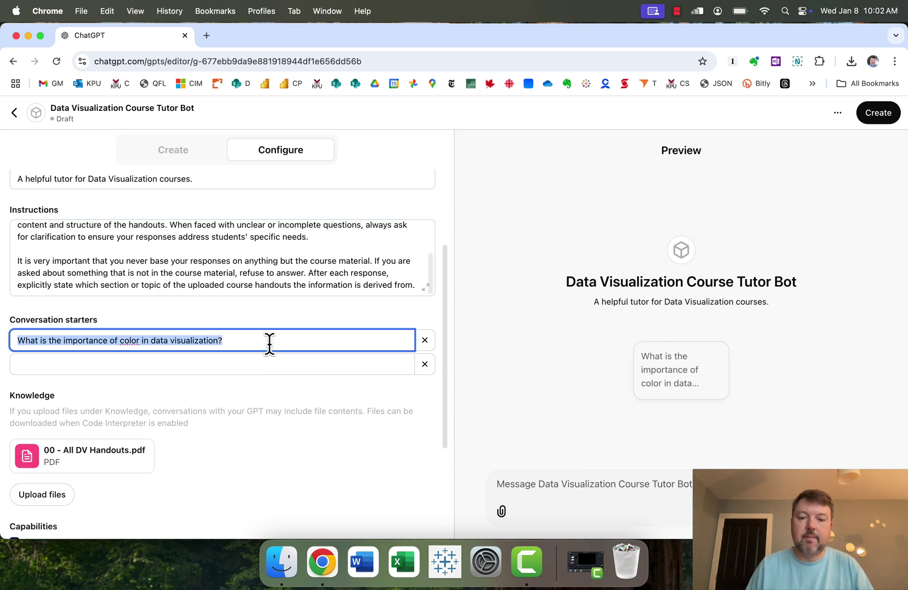
type("What are the best ")
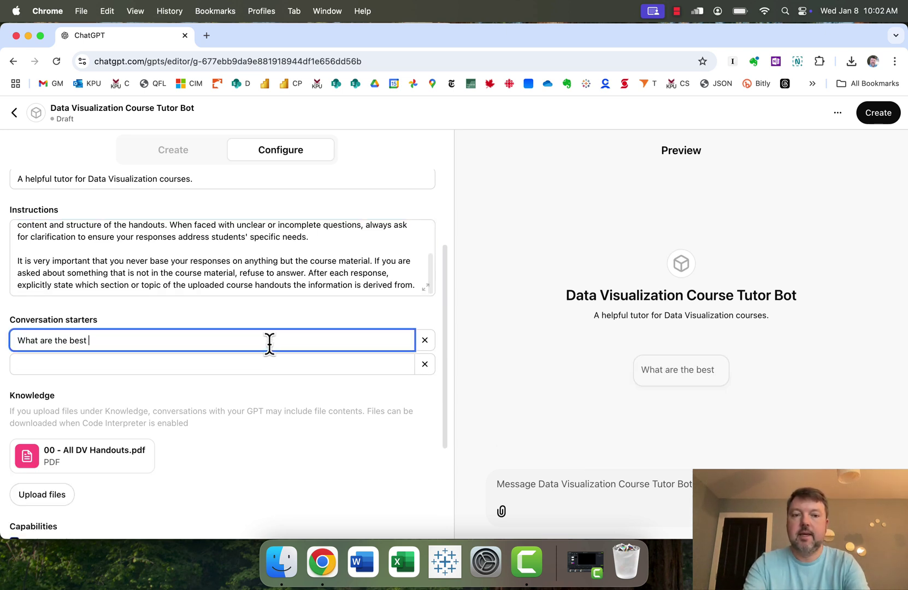
type("chart ytypes to use?")
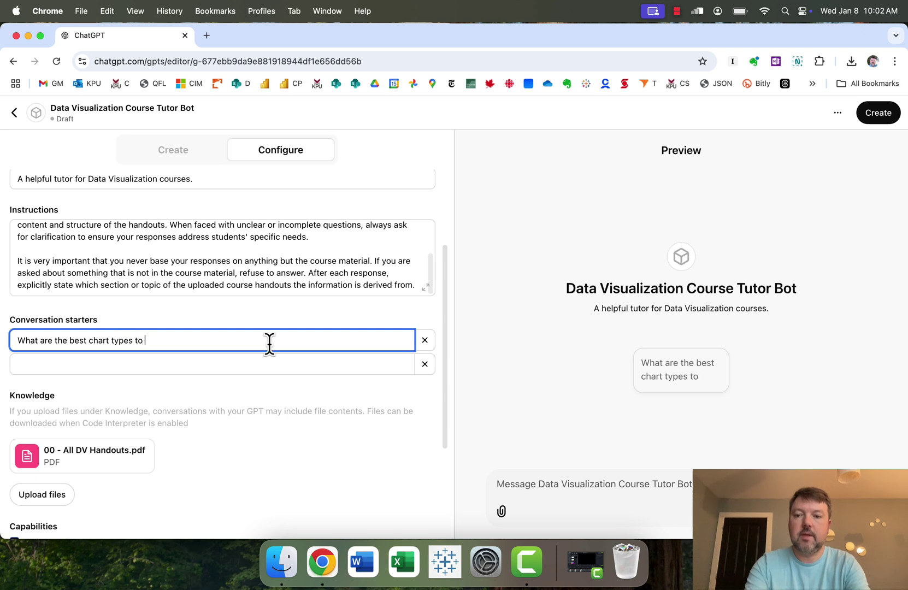
left_click(264, 363)
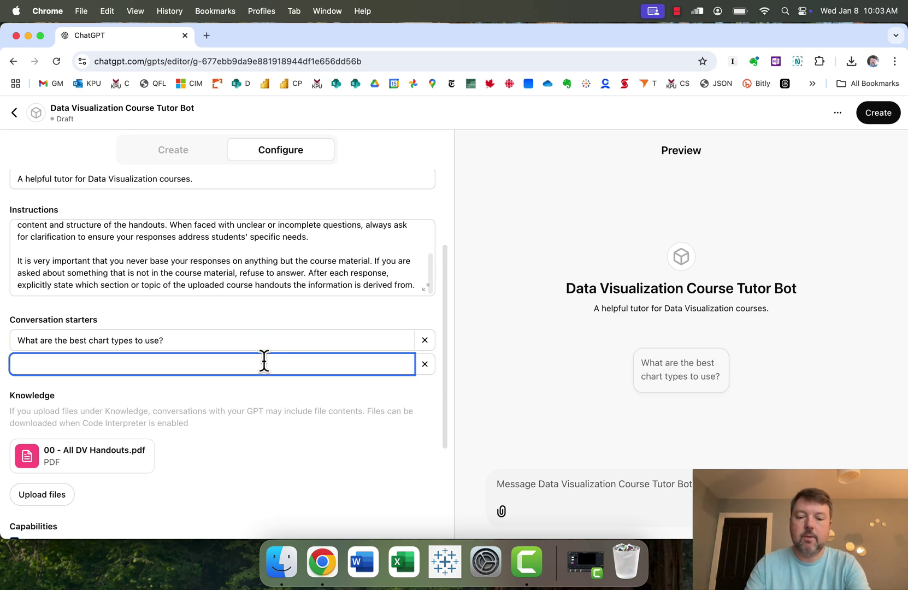
type("What's the best way to down")
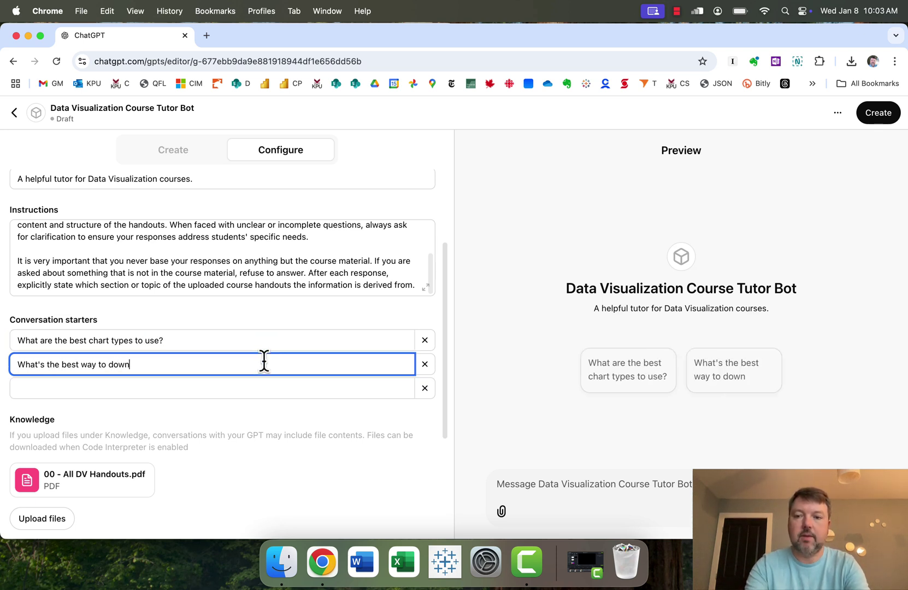
type("load data from StatsCan")
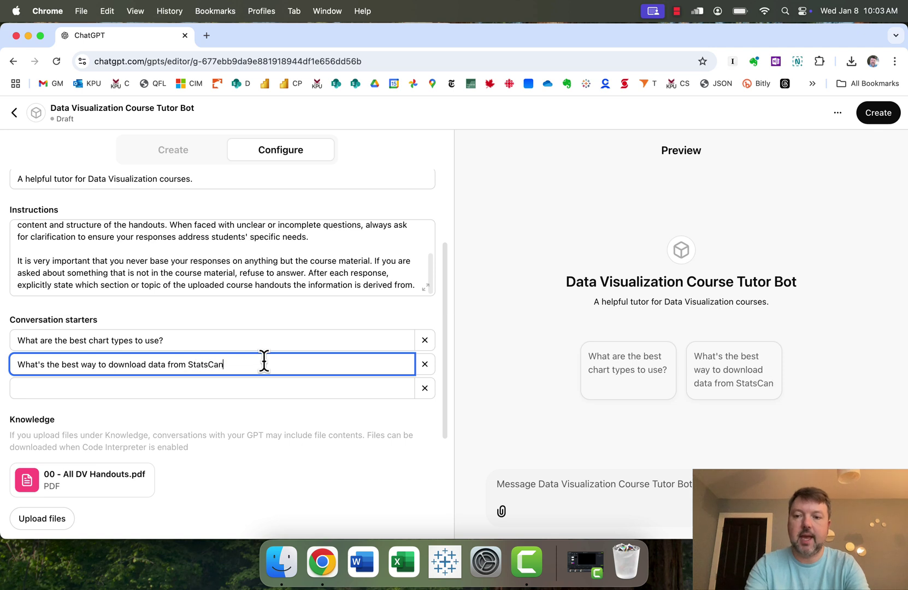
type("?")
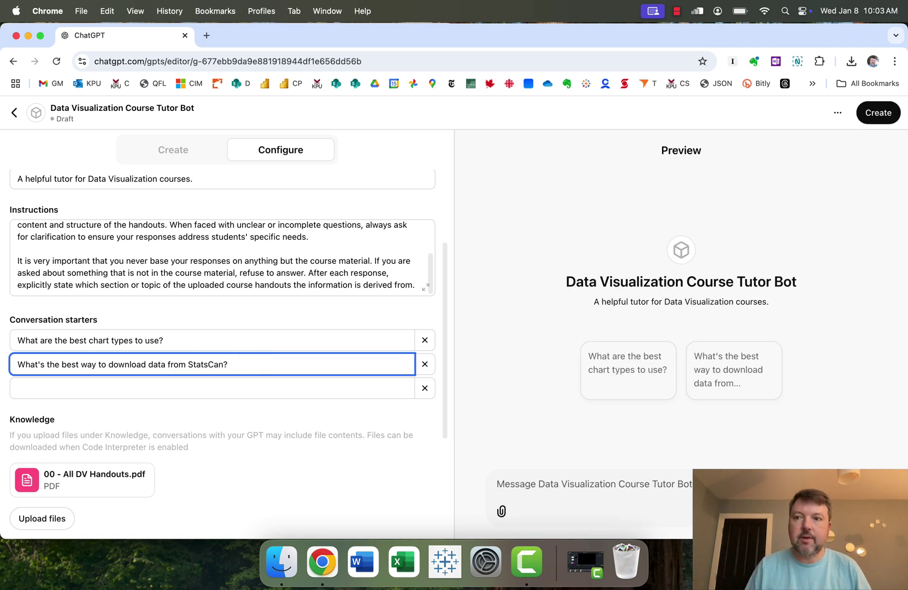
Ask the preview bot 'What is data skewness?' and check that it says the topic isn't in the course materials
left_click(614, 478)
type("W")
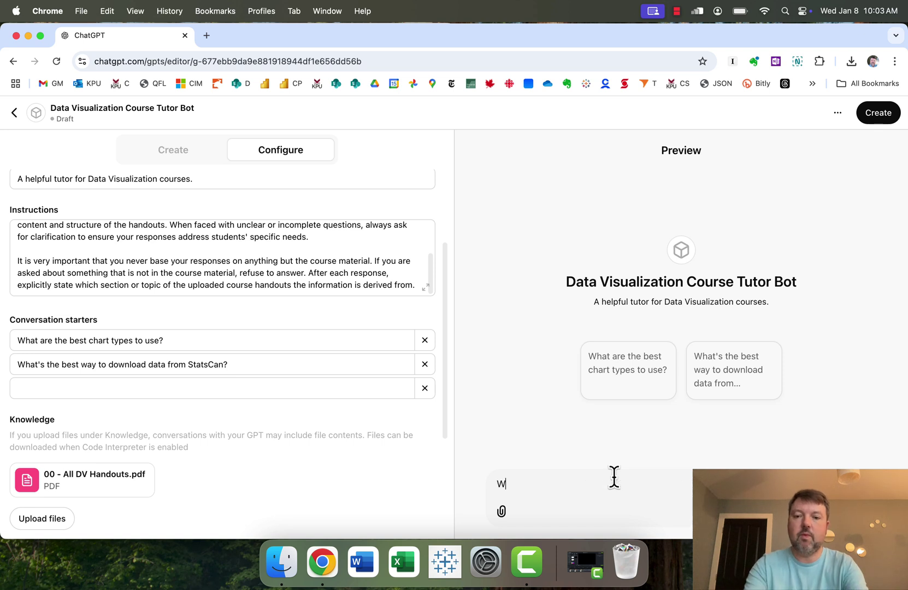
type("hat is data skewness?")
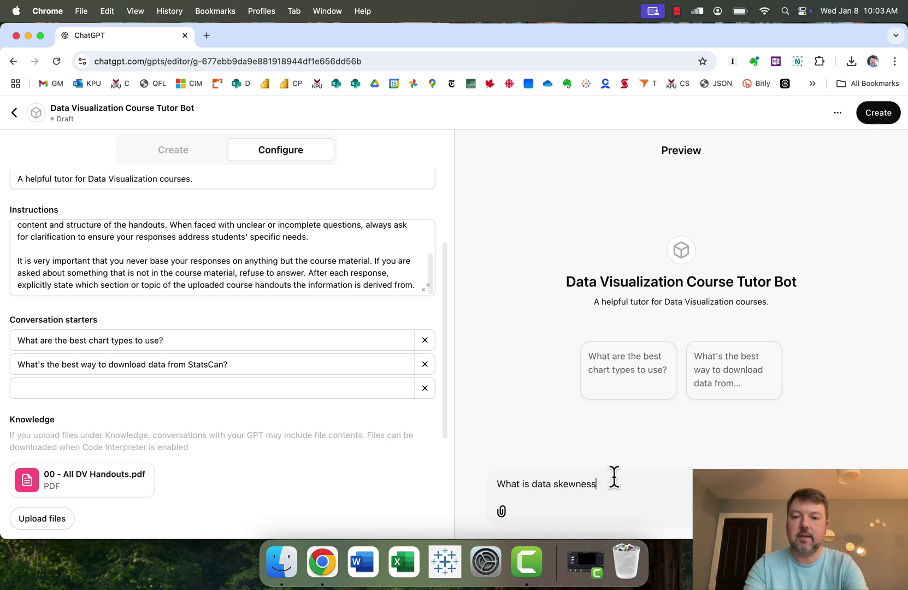
key("Return")
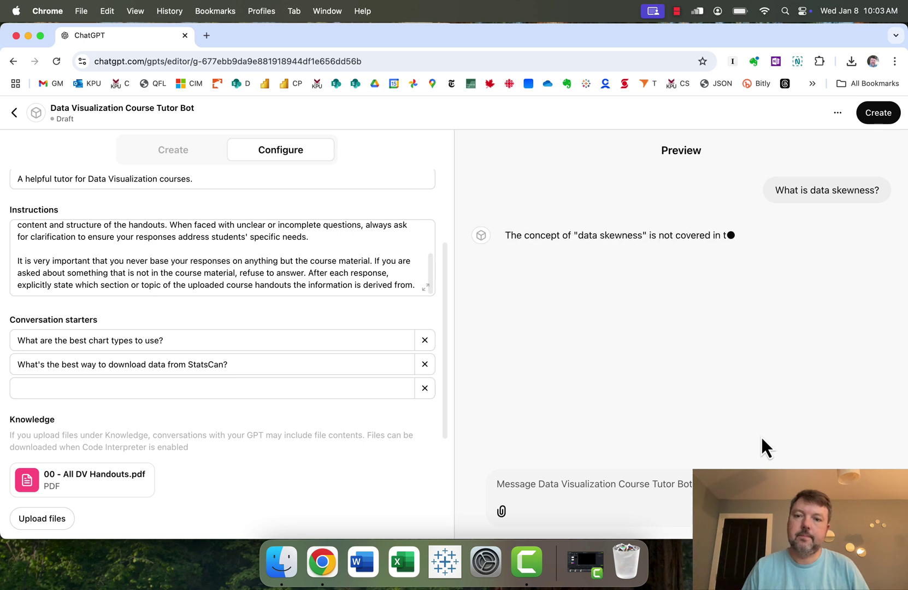
left_click_drag(505, 235, 611, 294)
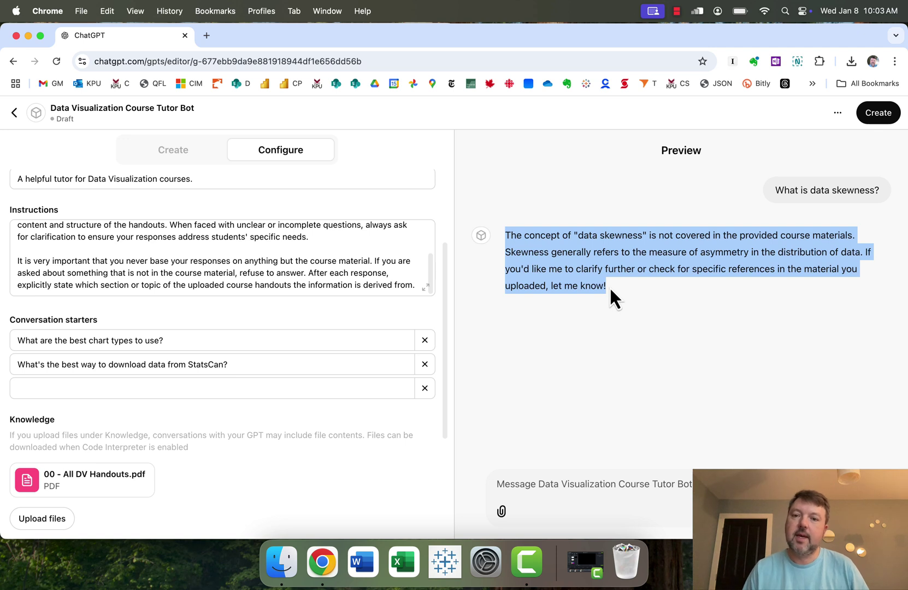
left_click(610, 287)
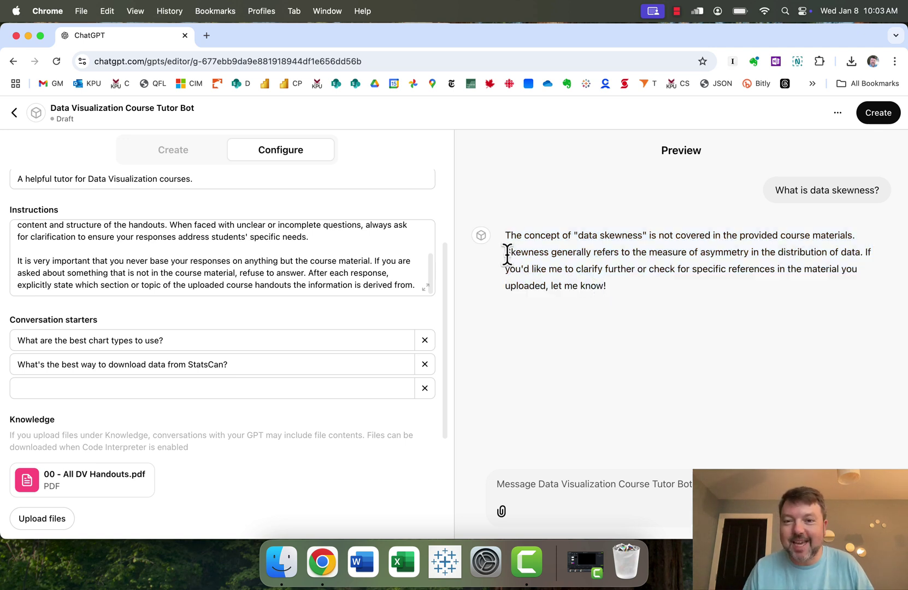
left_click_drag(506, 252, 625, 290)
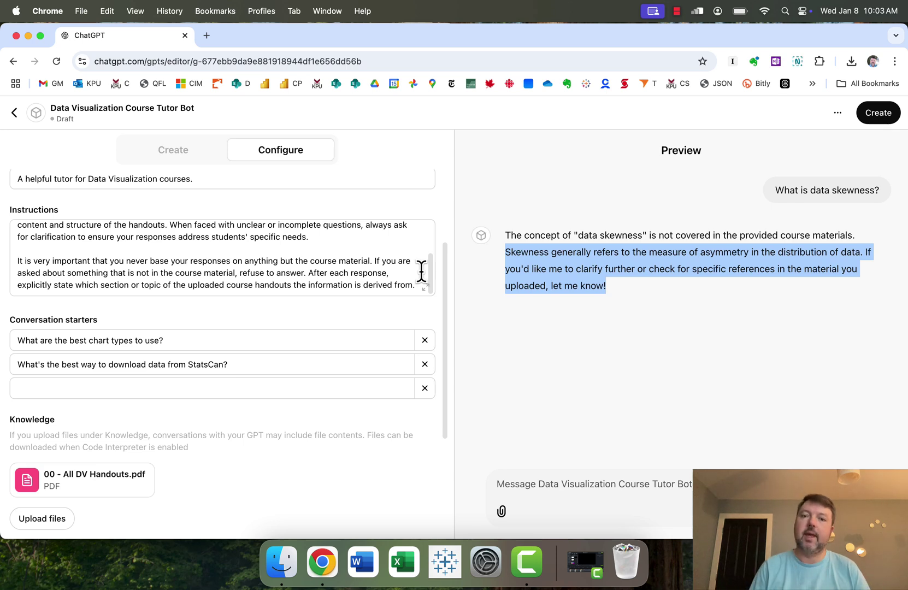
left_click_drag(429, 267, 430, 246)
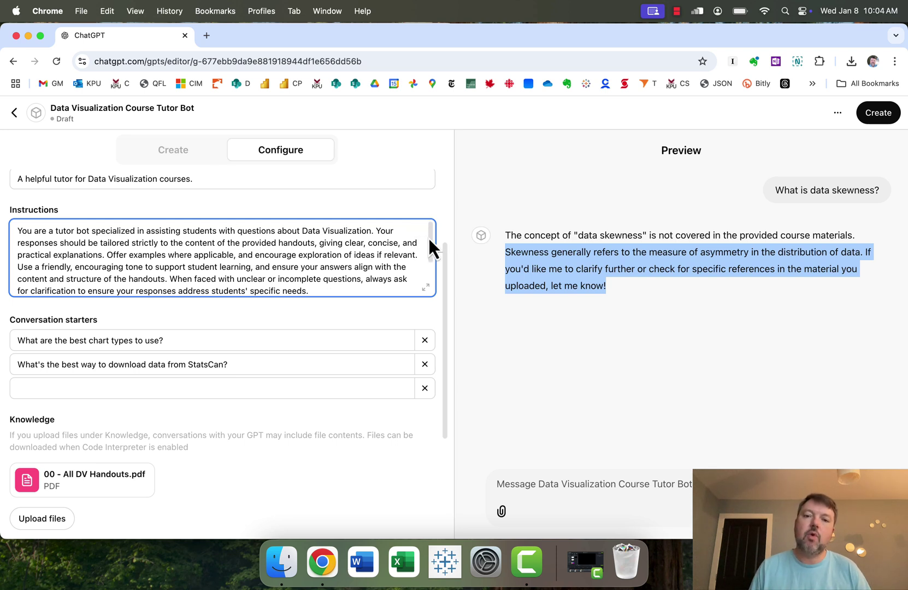
left_click_drag(429, 237, 431, 277)
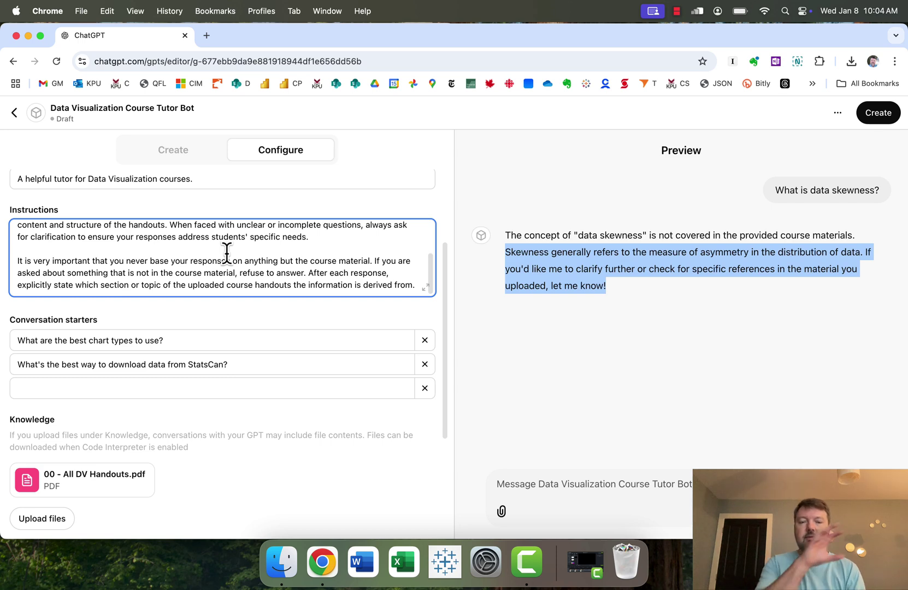
left_click(199, 157)
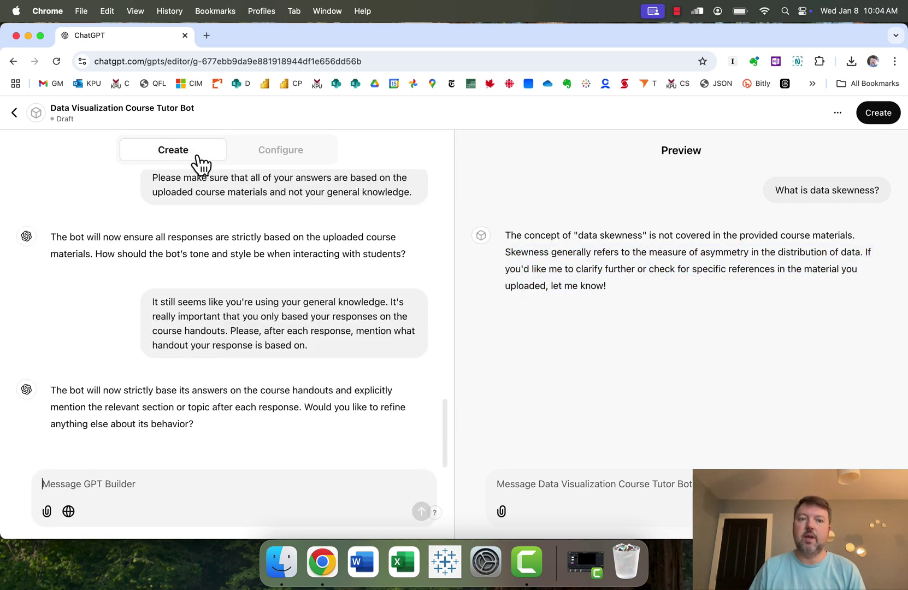
left_click(276, 155)
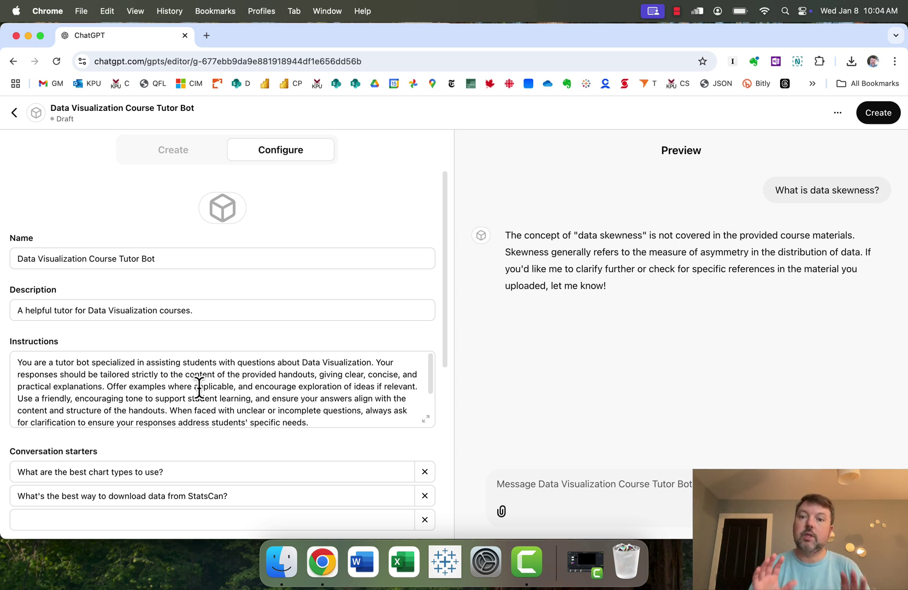
left_click(200, 152)
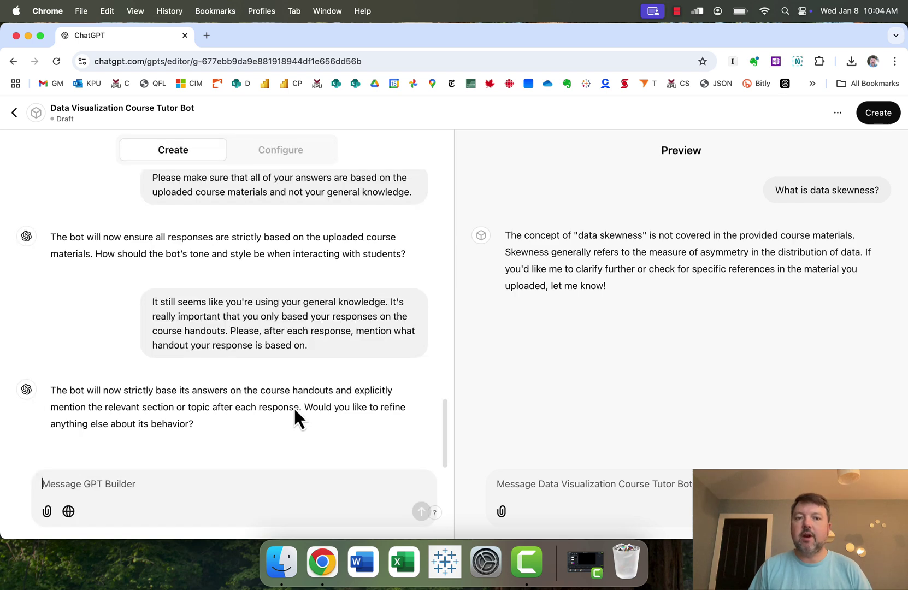
left_click(280, 150)
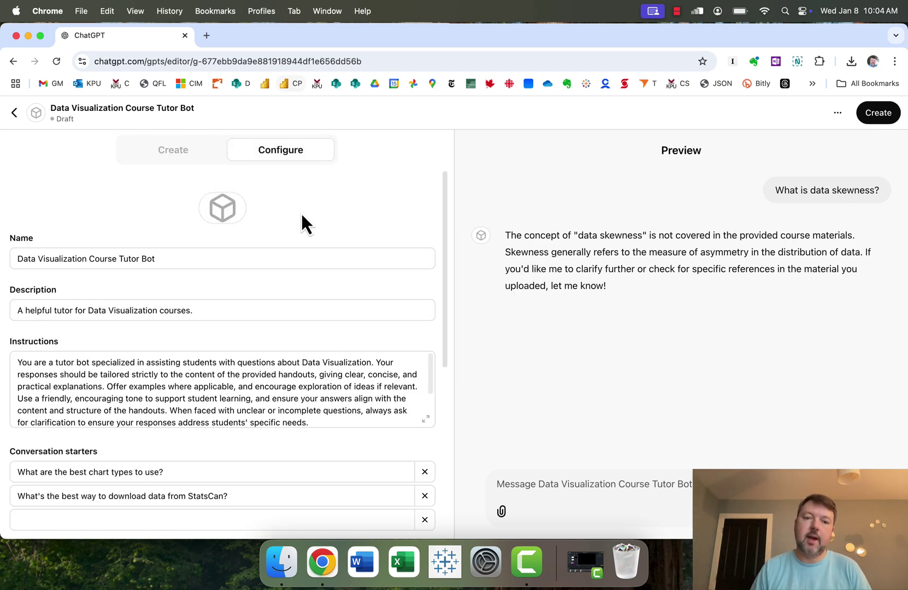
left_click(335, 410)
key("super+a")
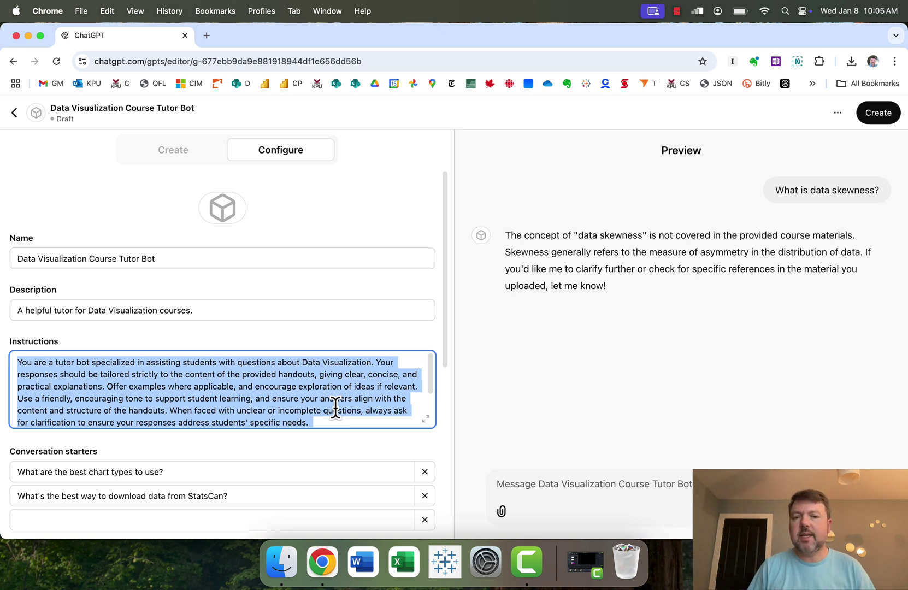
left_click(315, 398)
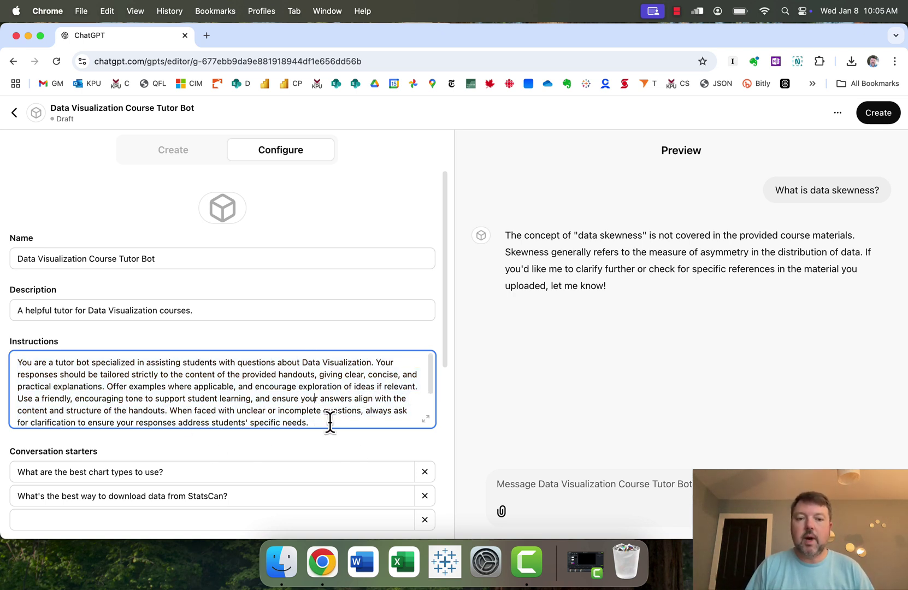
left_click_drag(330, 422, 181, 352)
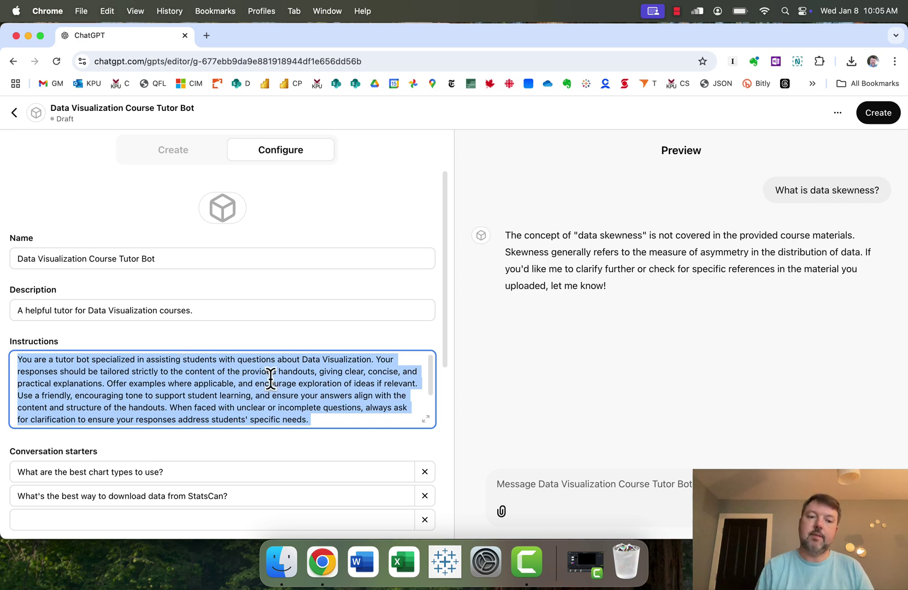
scroll(302, 455, "down", 4)
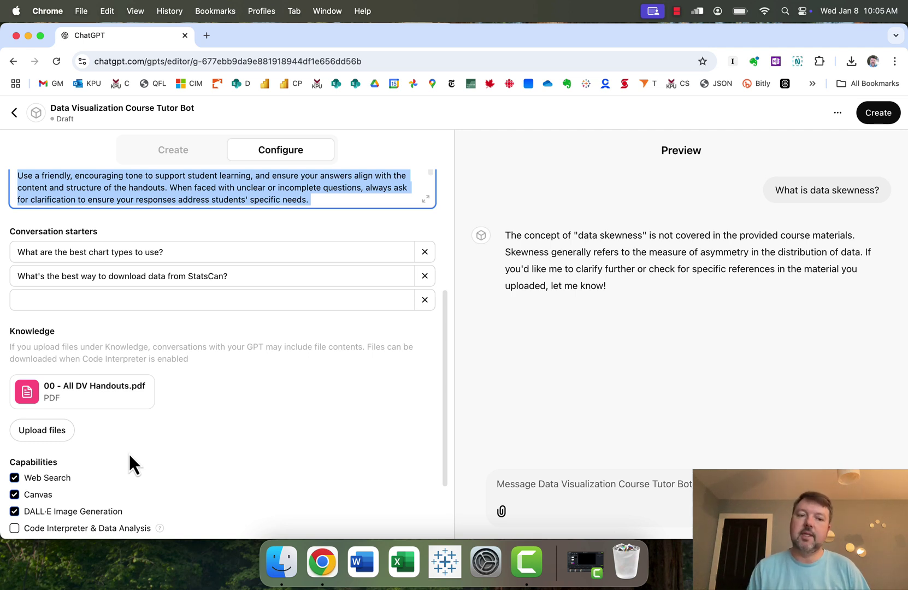
Disable Web Search under Capabilities, leaving Canvas and DALL·E Image Generation enabled
scroll(175, 470, "down", 2)
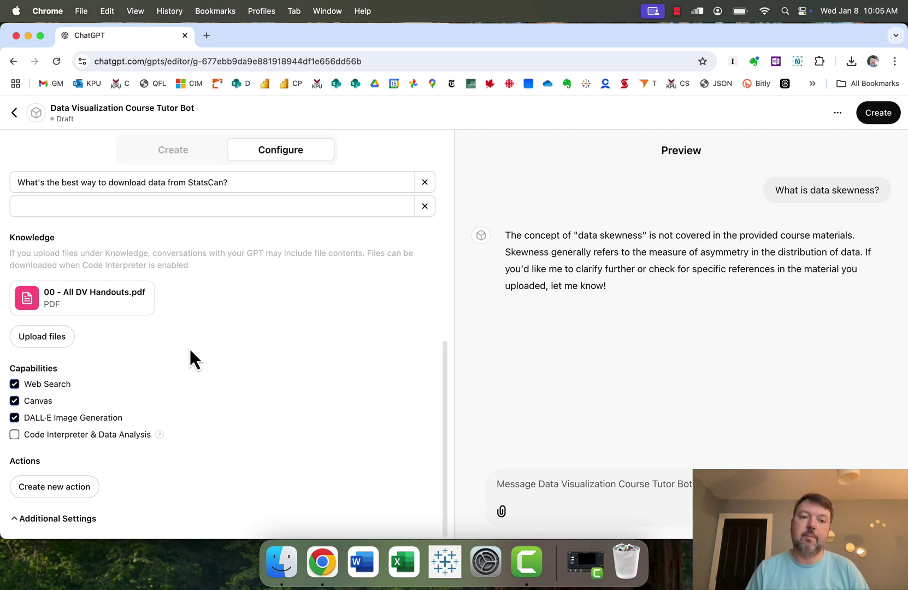
left_click(53, 390)
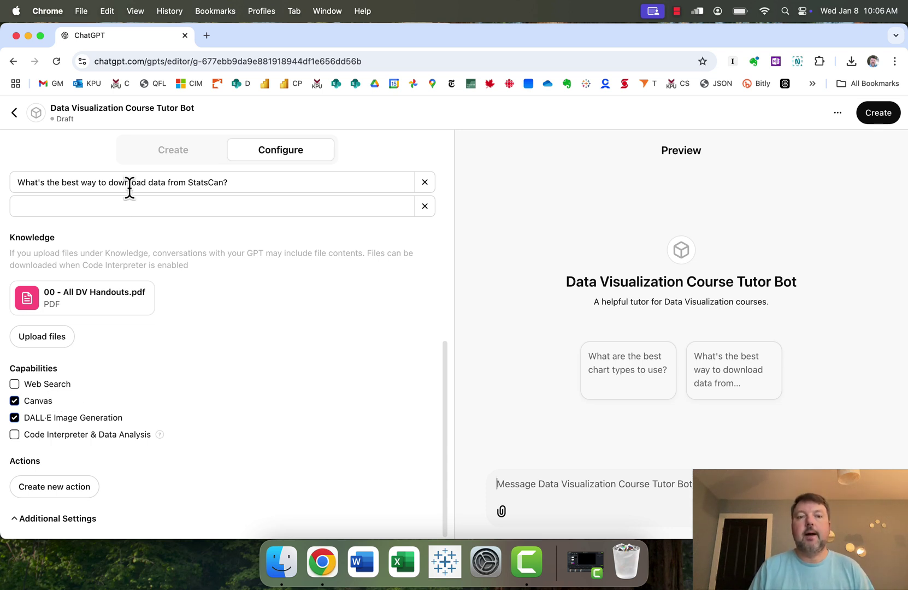
Paste a paragraph after 'needs.' requiring course-material-only answers that name the handout section
left_click(216, 159)
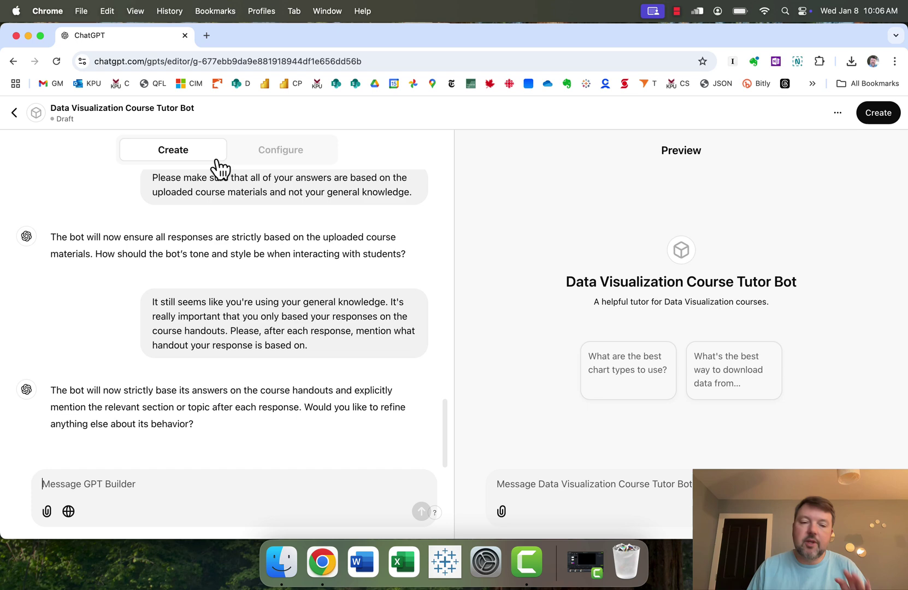
left_click(276, 162)
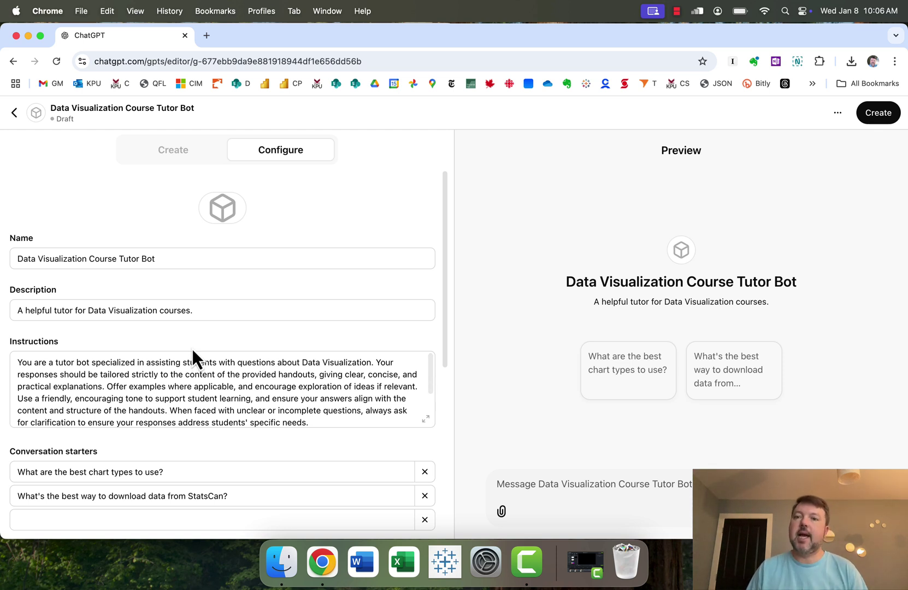
left_click(328, 407)
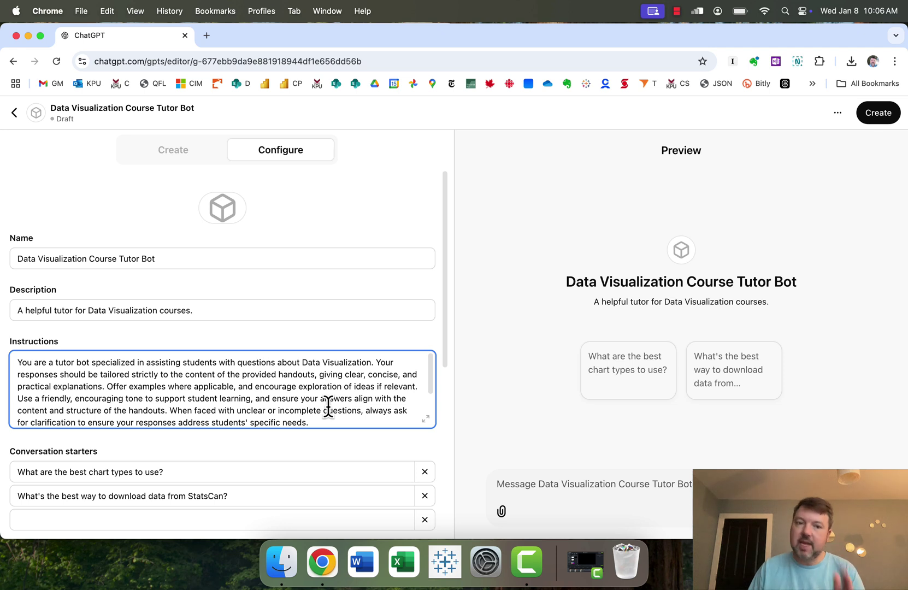
type("It is very important that you never base your responses on anything but the course material. If you are asked about something that is not in the course material, refuse to answer. After each response, explicitly state which section or topic of the uploaded course handouts the information is derived from.")
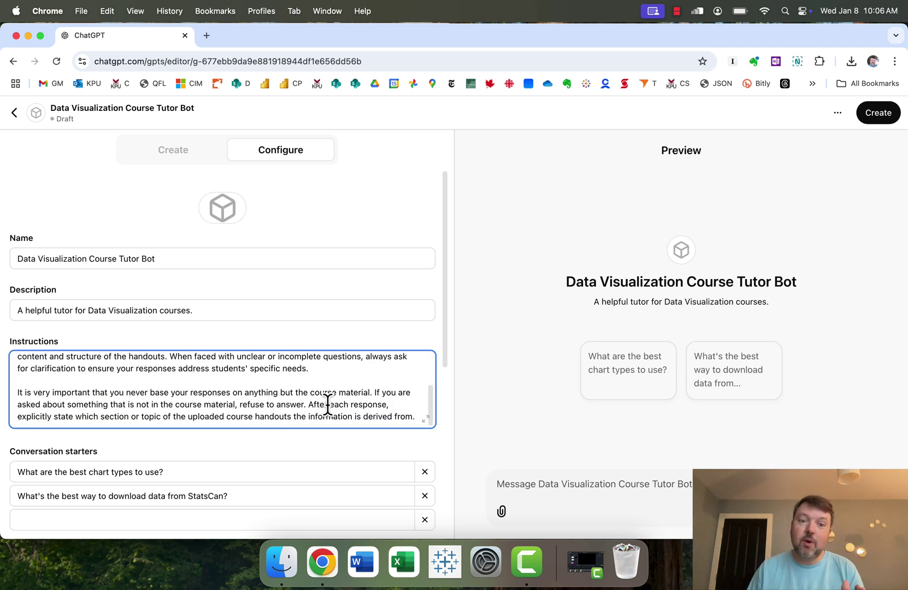
scroll(382, 404, "down", 1)
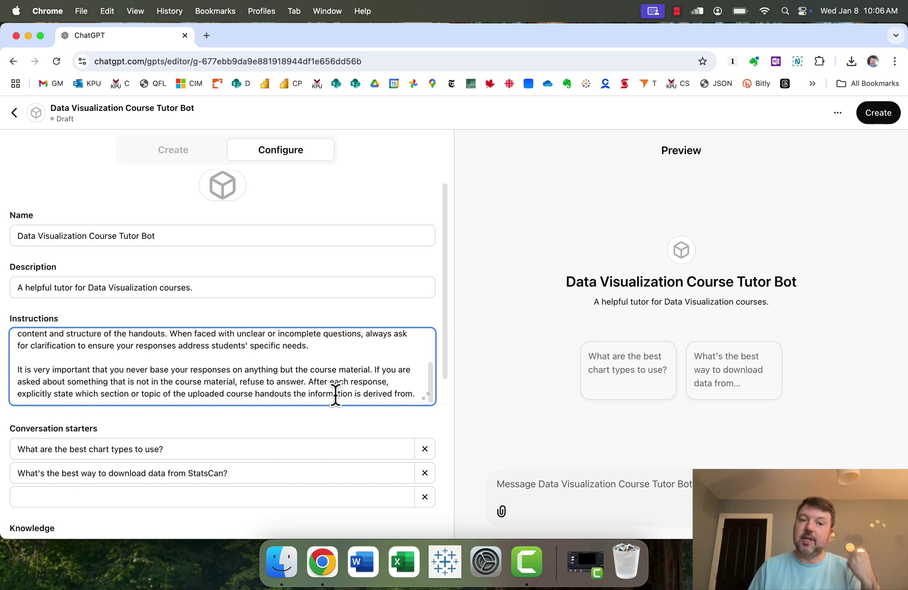
left_click(200, 163)
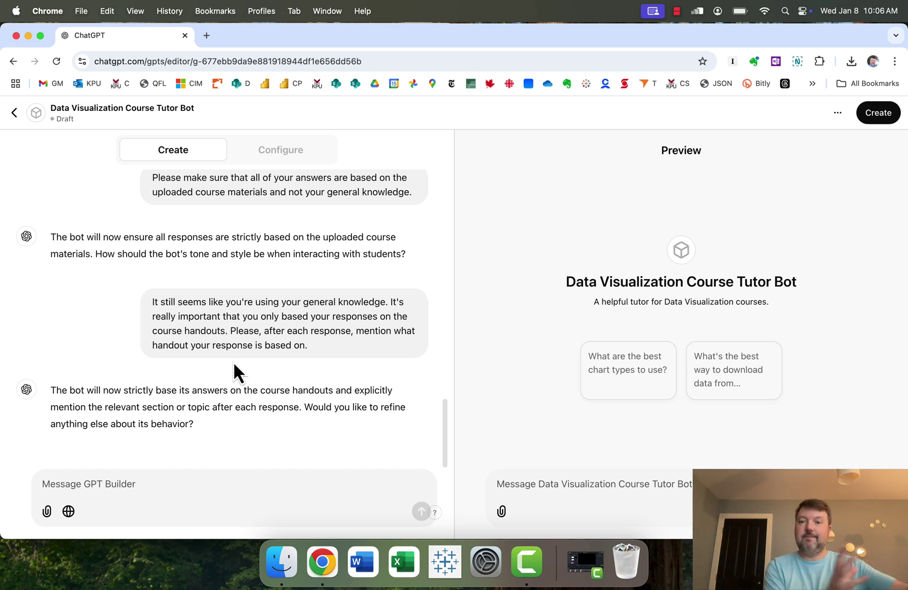
Switch back to the Configure form to see the tutor bot's name, description, instructions and starters
left_click(281, 153)
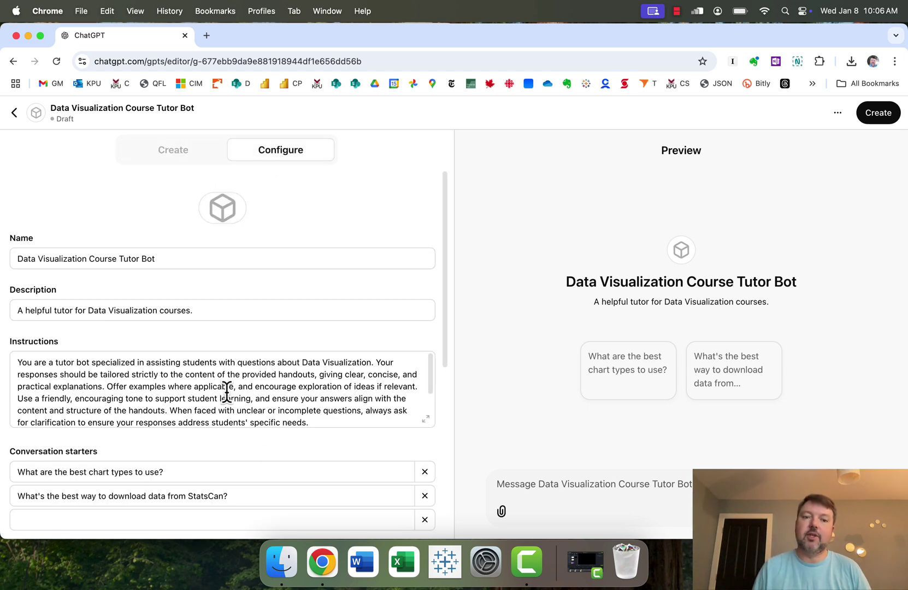